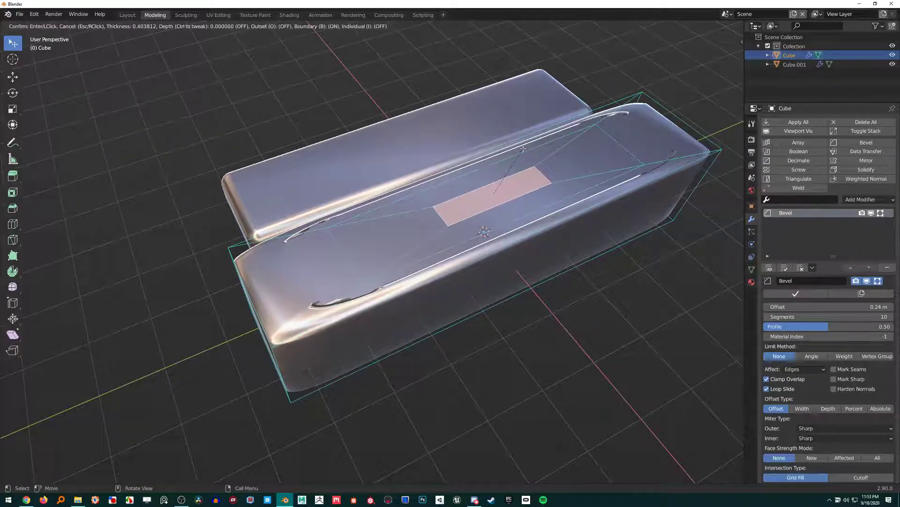
- Complete the inset of the inner face on top of the longer block, about 0.40 thick
click(523, 149)
middle_drag(523, 149, 437, 263)
- Try beveling the near vertical edge of the longer block, undo the bevel and return to Object Mode
key(ctrl+b)
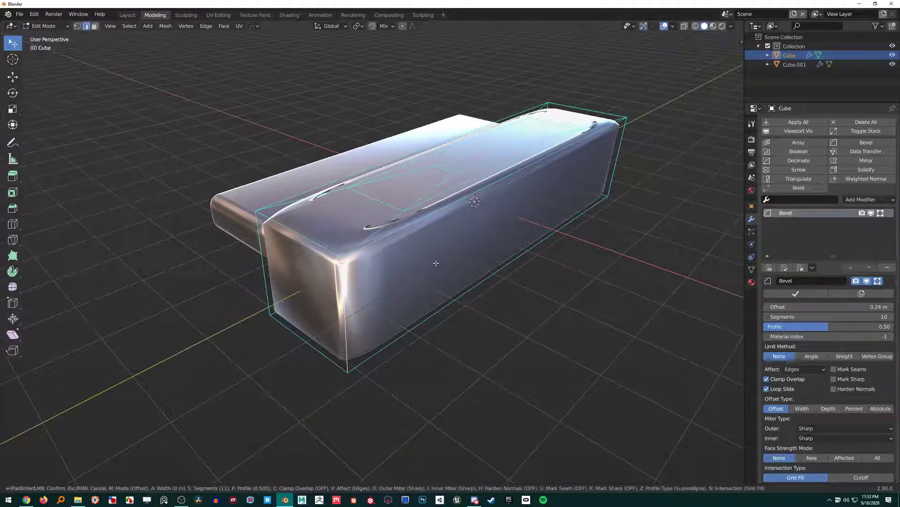
click(515, 237)
middle_drag(515, 236, 450, 317)
key(Tab)
key(Tab)
key(ctrl+z)
key(Tab)
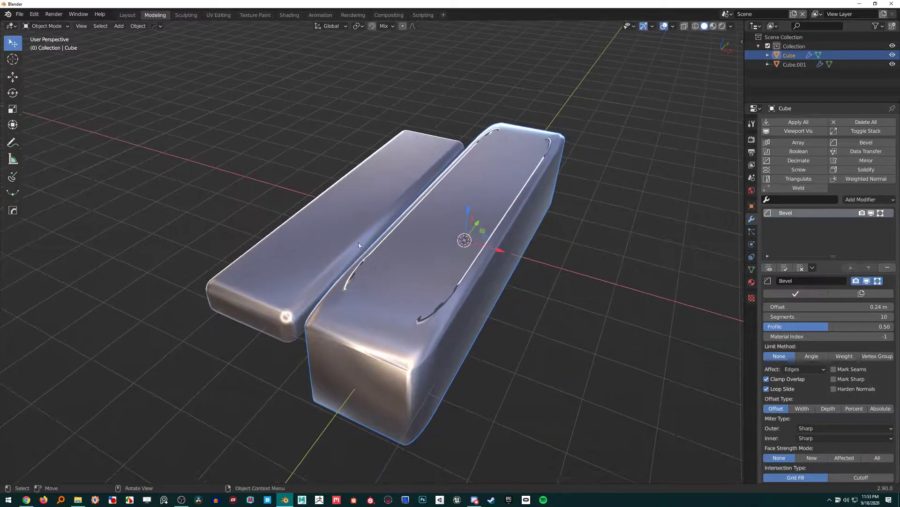
- Compare the bevel settings and transform scale values of the two blocks
click(346, 226)
mouse_move(358, 237)
middle_down()
mouse_move(429, 219)
mouse_move(360, 231)
middle_up()
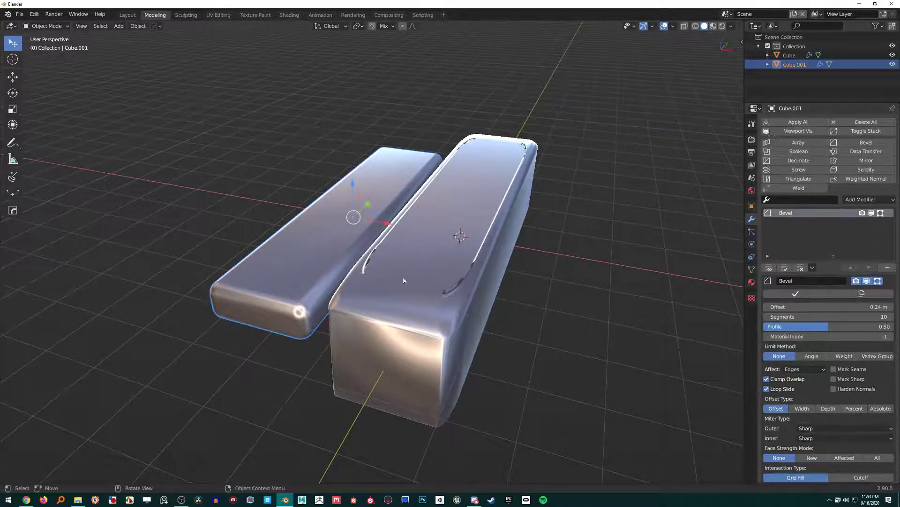
click(410, 276)
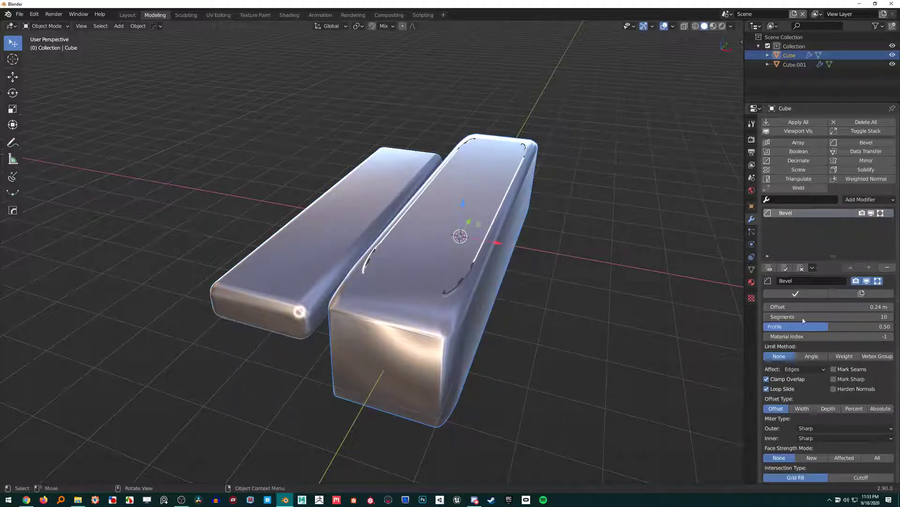
scroll(781, 334, down, 1)
middle_drag(469, 305, 465, 266)
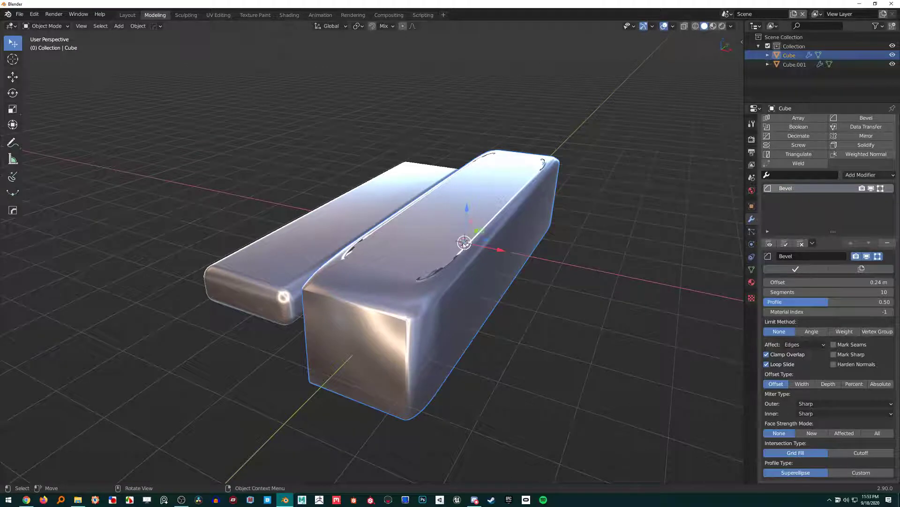
key(n)
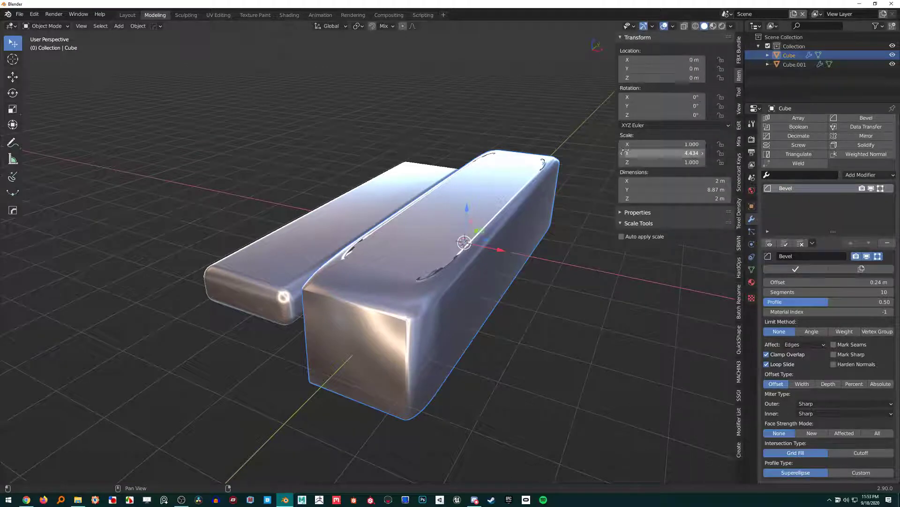
middle_drag(345, 233, 342, 247)
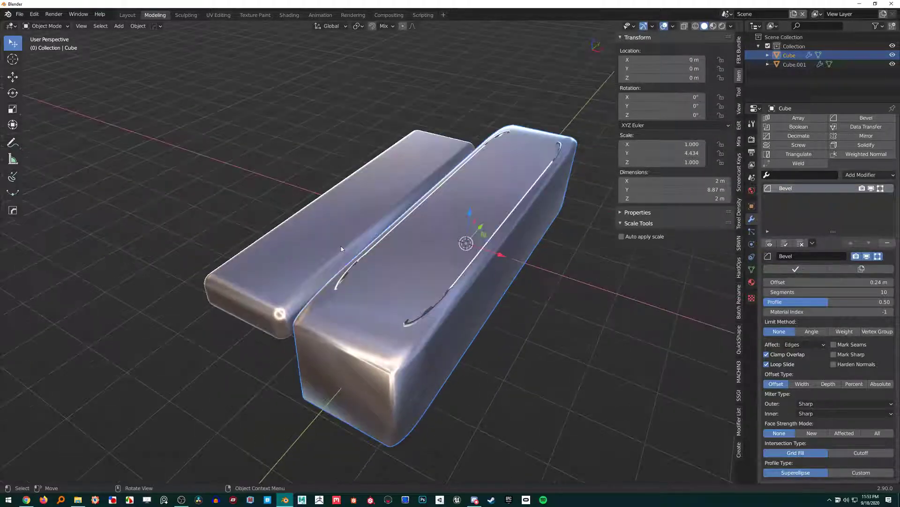
click(341, 248)
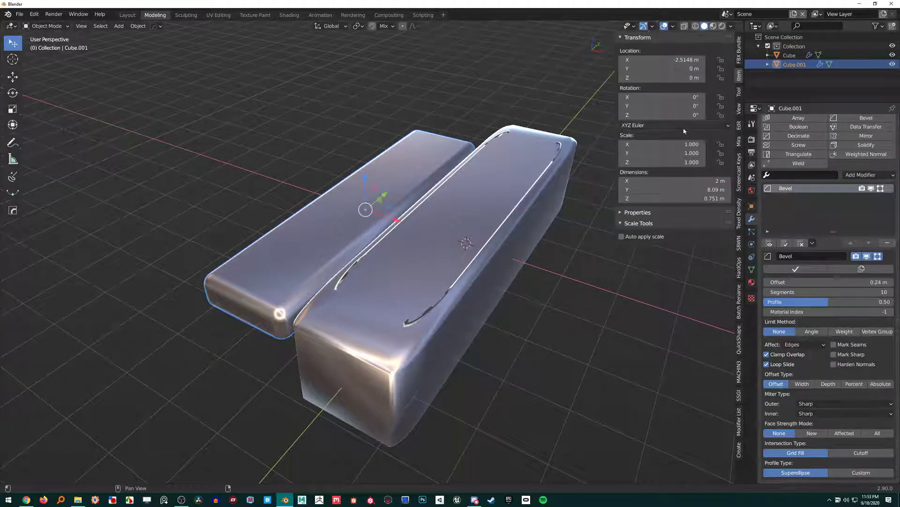
shift+middle_drag(454, 247, 418, 274)
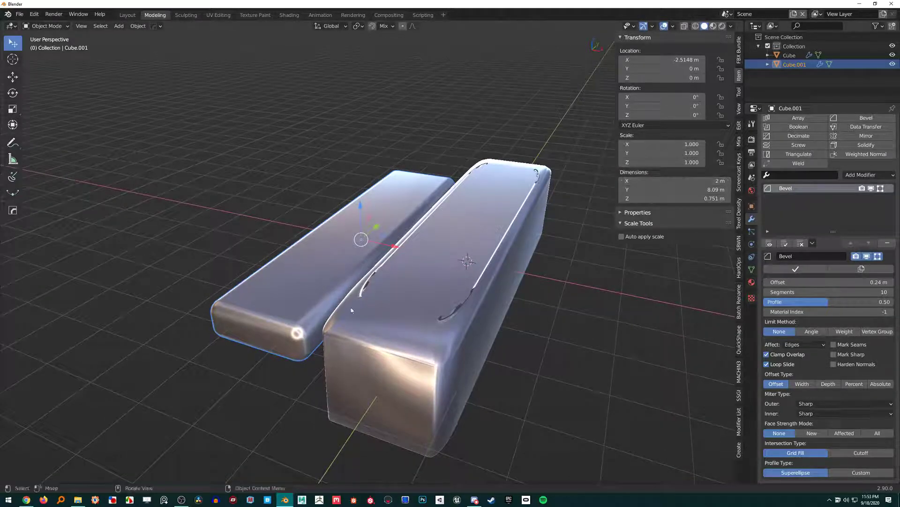
middle_drag(351, 307, 376, 245)
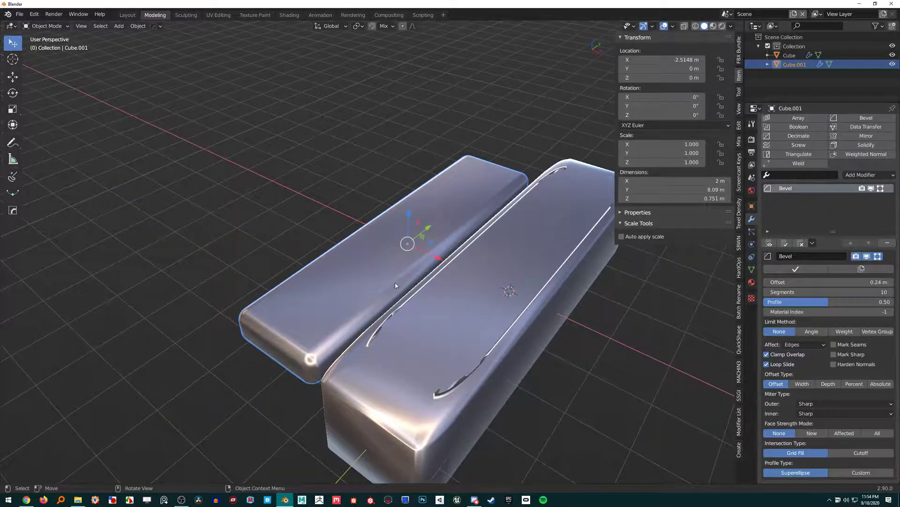
middle_drag(395, 284, 349, 335)
key(Tab)
click(444, 357)
key(Tab)
- Set the taller block's Y scale to 1
scroll(426, 303, down, 3)
click(469, 281)
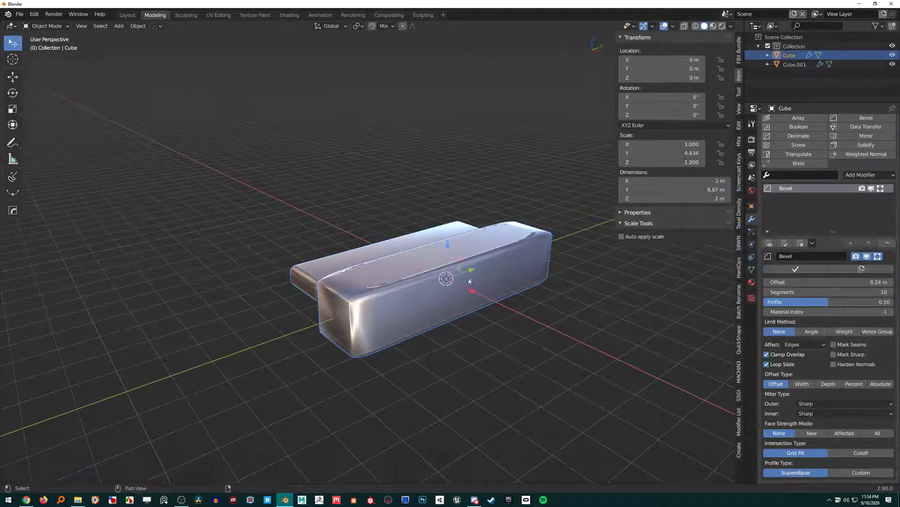
scroll(469, 281, up, 2)
click(683, 146)
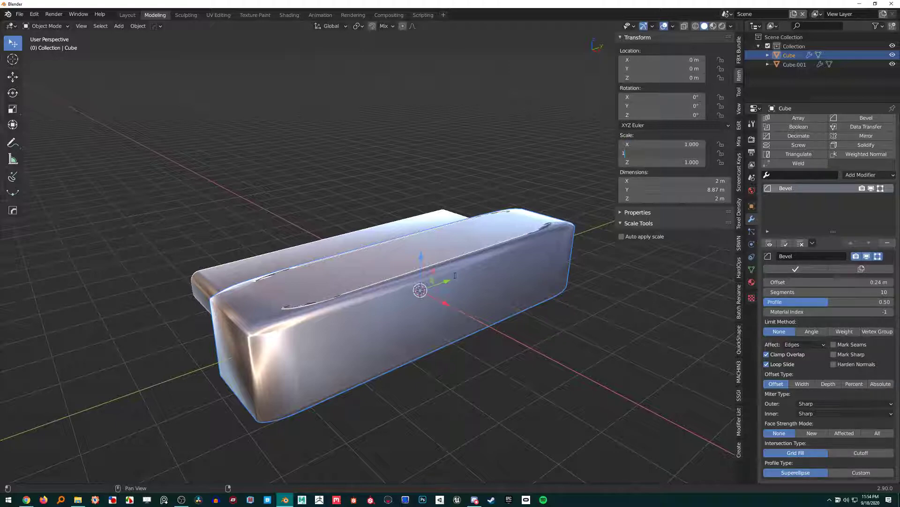
text(1)
key(Return)
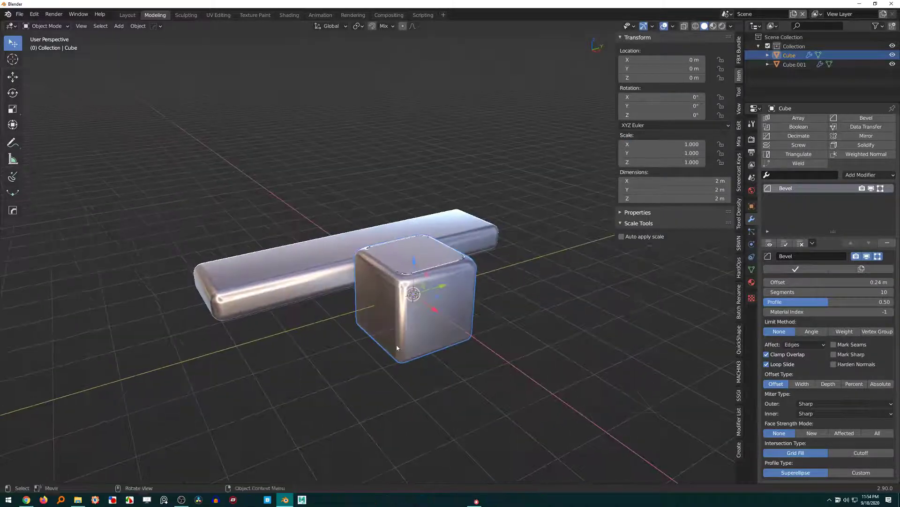
- Stretch the cube along the Y axis by a factor of about 4.58 and check it in Edit Mode
middle_drag(396, 347, 396, 272)
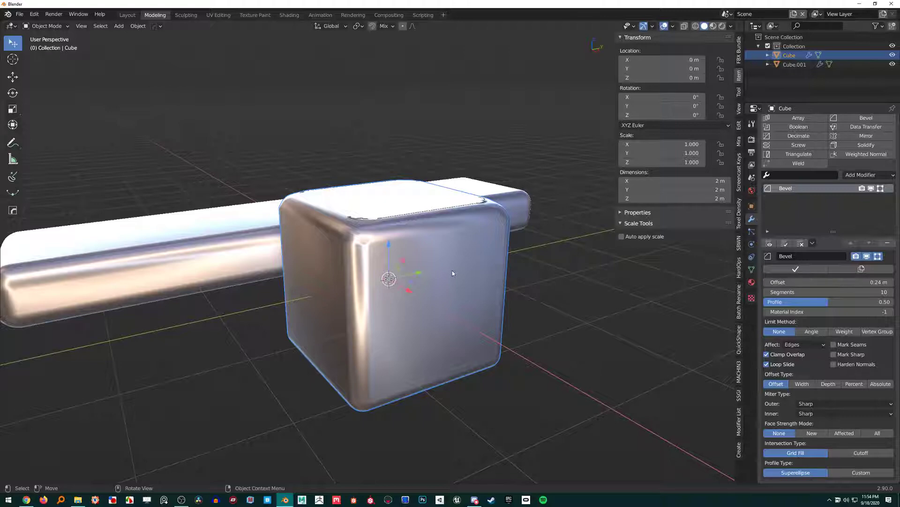
middle_drag(452, 270, 433, 288)
key(s)
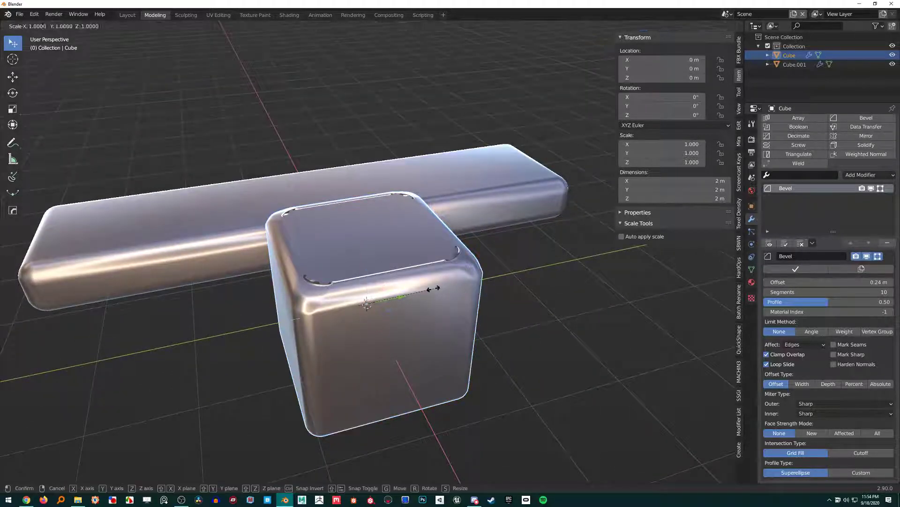
key(y)
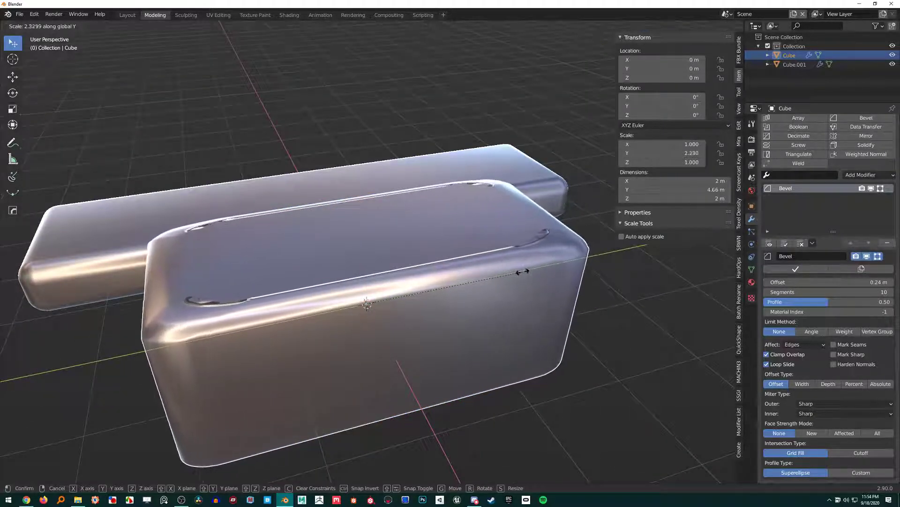
click(677, 263)
scroll(581, 304, down, 3)
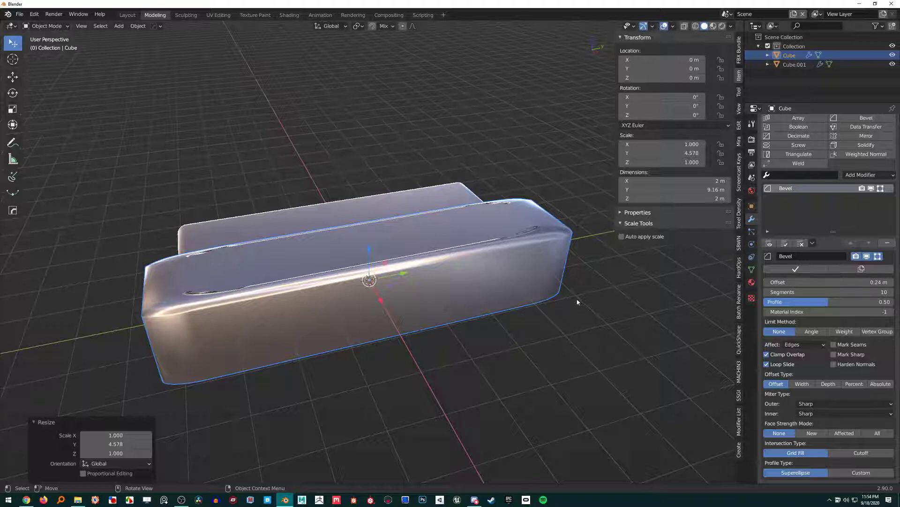
key(Tab)
middle_drag(511, 280, 444, 257)
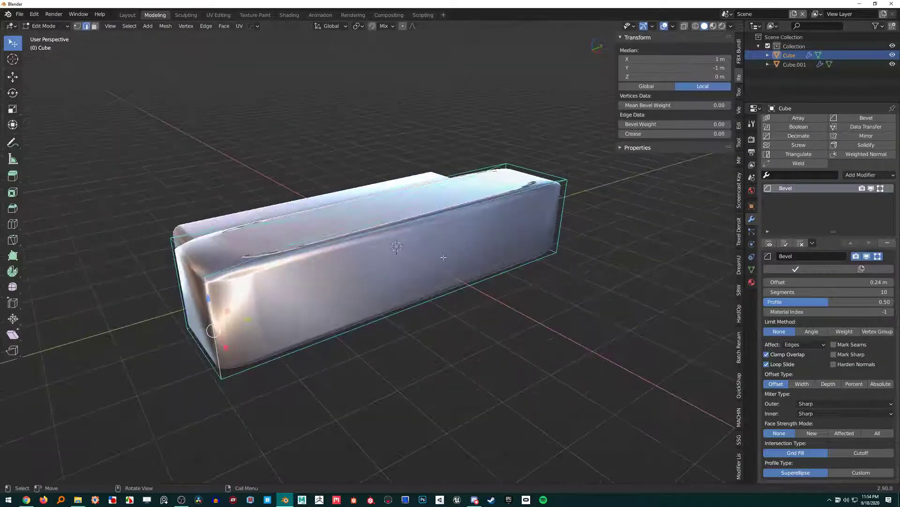
- Undo the Y-axis stretch of the cube
key(ctrl+z)
key(ctrl+shift+z)
key(ctrl+z)
key(ctrl+z)
key(ctrl+shift+z)
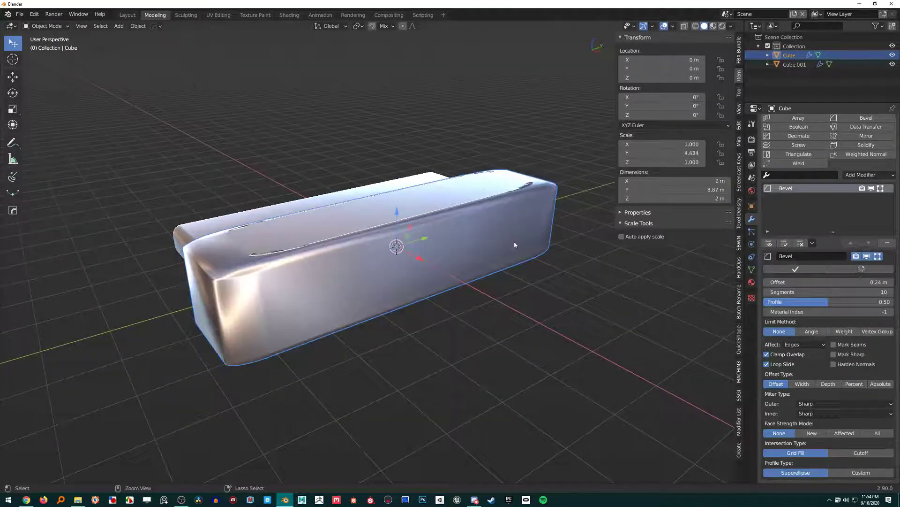
key(ctrl+z)
middle_drag(514, 245, 465, 258)
scroll(445, 276, up, 2)
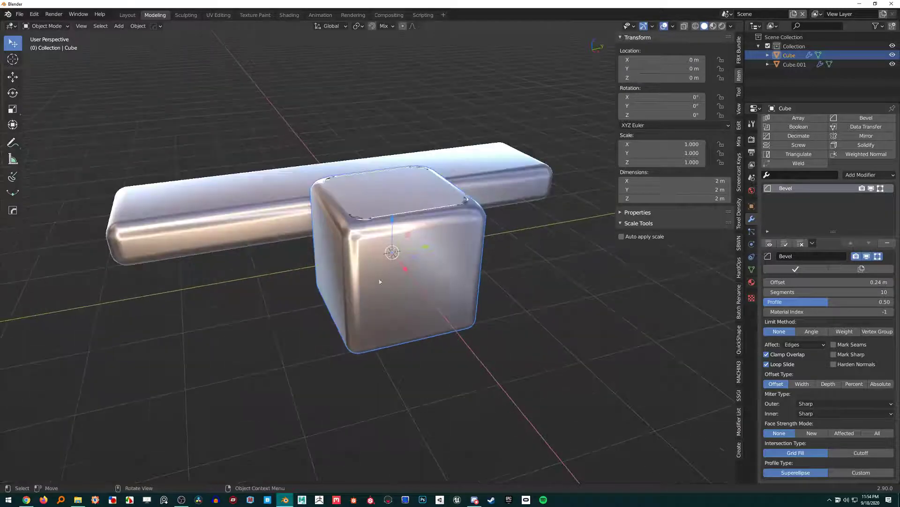
middle_drag(380, 281, 432, 297)
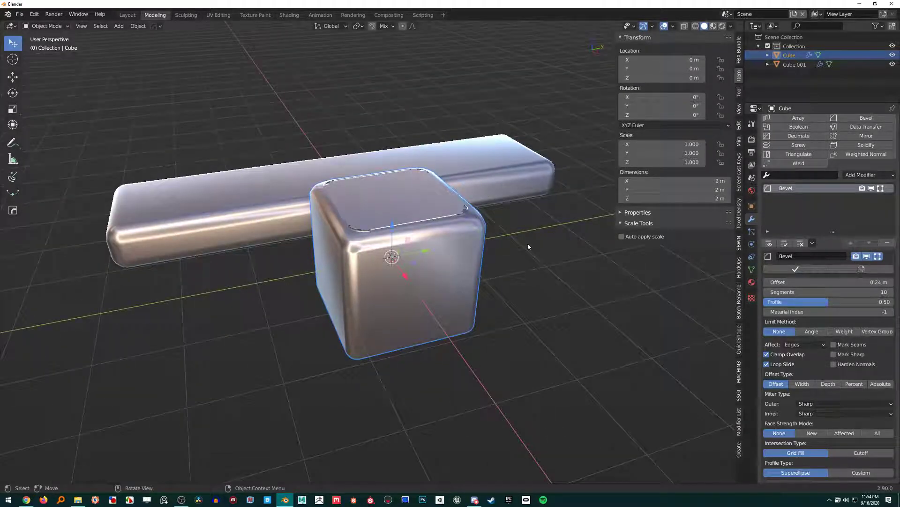
- Scale the cube along the Y axis by about 3.90 and inspect the distorted bevel around its long side face
key(s)
key(y)
click(264, 306)
key(Tab)
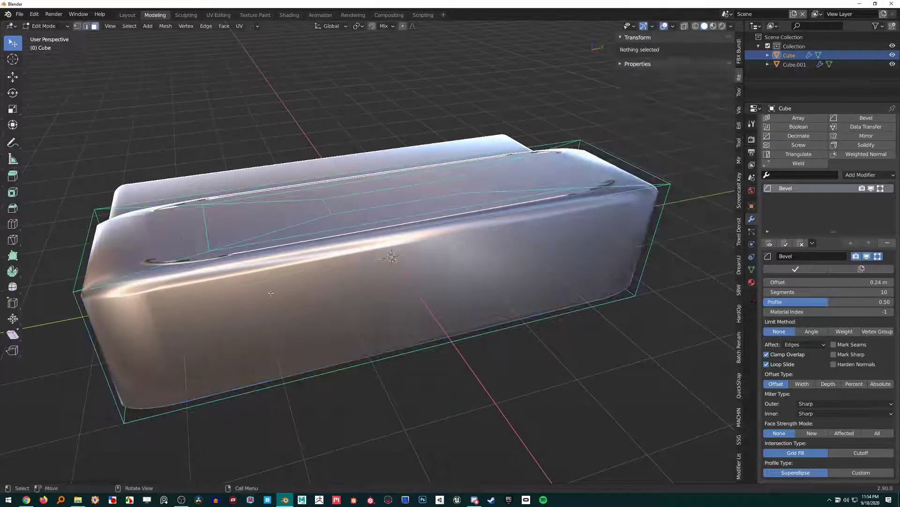
click(570, 250)
middle_drag(687, 232, 513, 285)
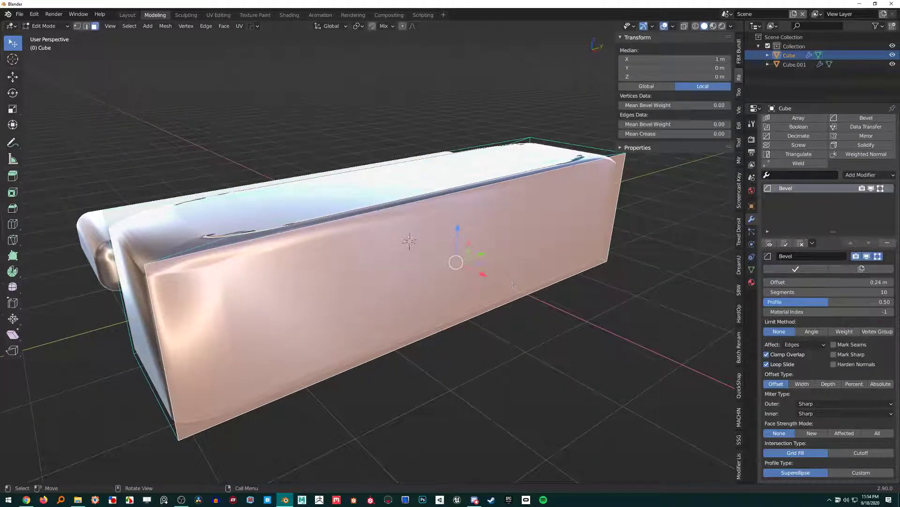
key(Tab)
middle_drag(474, 288, 475, 300)
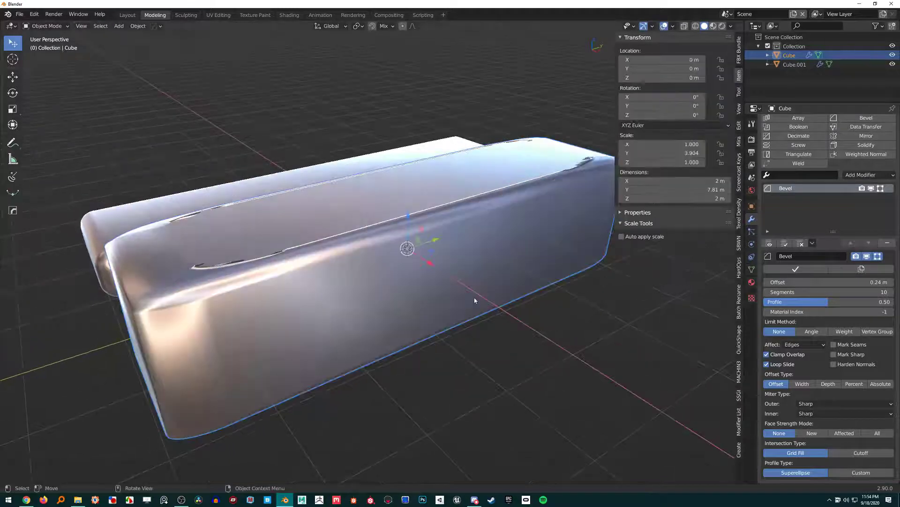
middle_drag(473, 237, 496, 239)
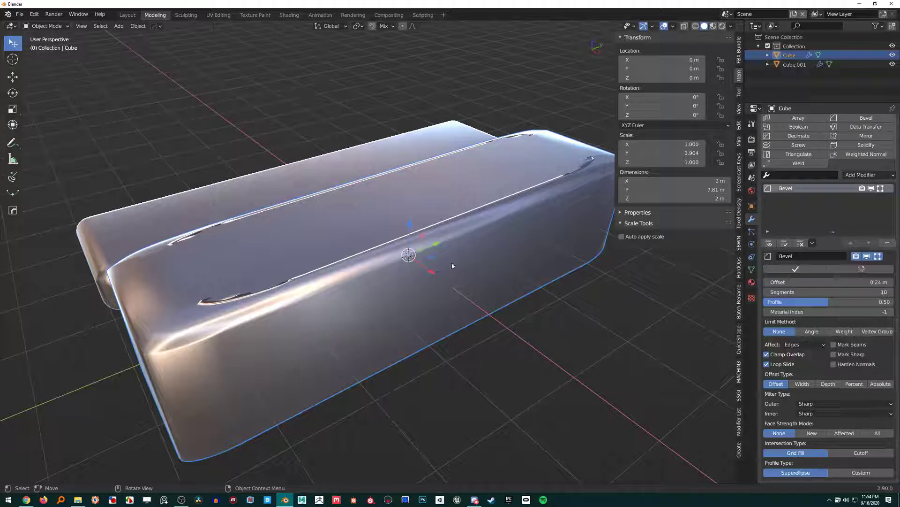
- Apply the scale transform to the stretched block and inspect its bevel from several angles
key(ctrl+a)
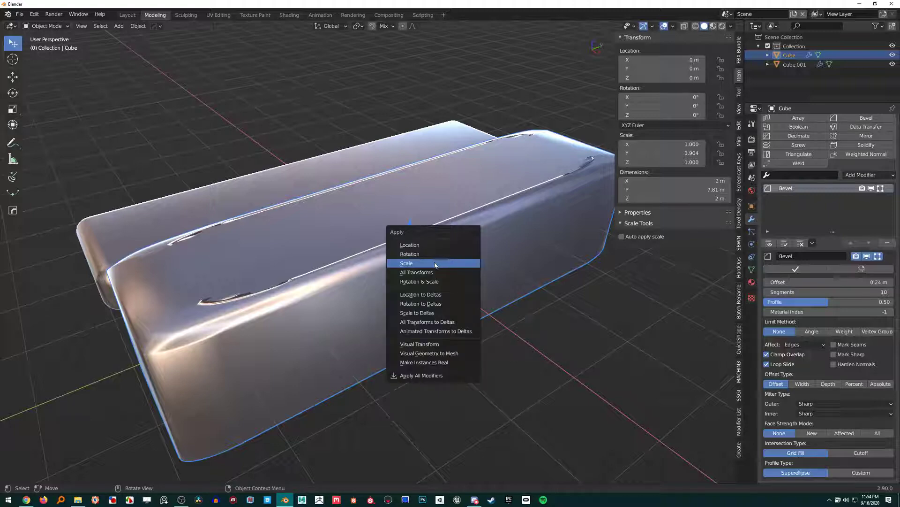
click(435, 264)
middle_drag(434, 263, 439, 232)
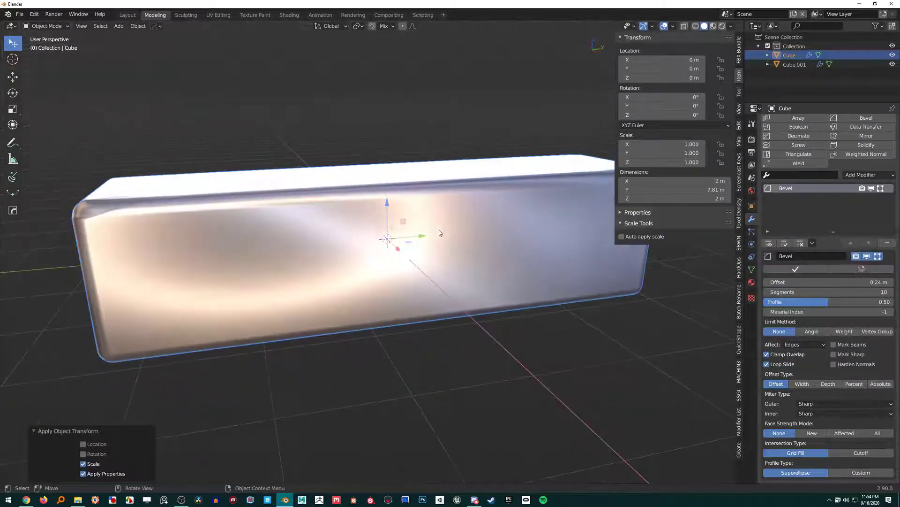
key(Tab)
mouse_move(411, 276)
middle_down()
mouse_move(422, 291)
mouse_move(413, 280)
middle_up()
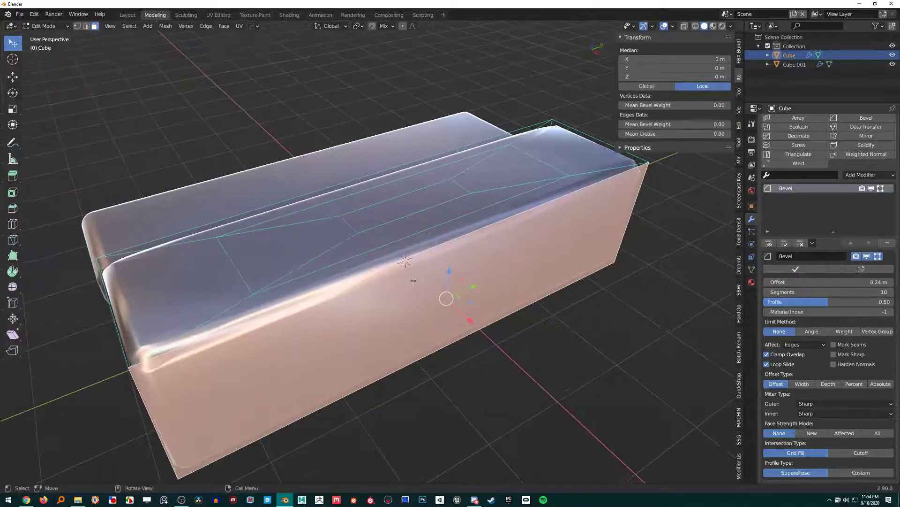
key(Tab)
scroll(436, 300, down, 3)
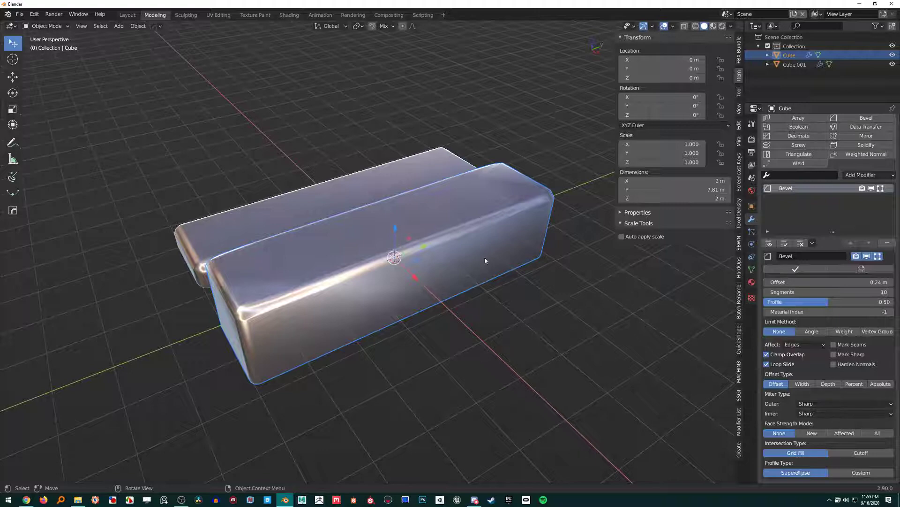
middle_drag(525, 220, 411, 291)
scroll(447, 299, up, 1)
scroll(411, 291, up, 1)
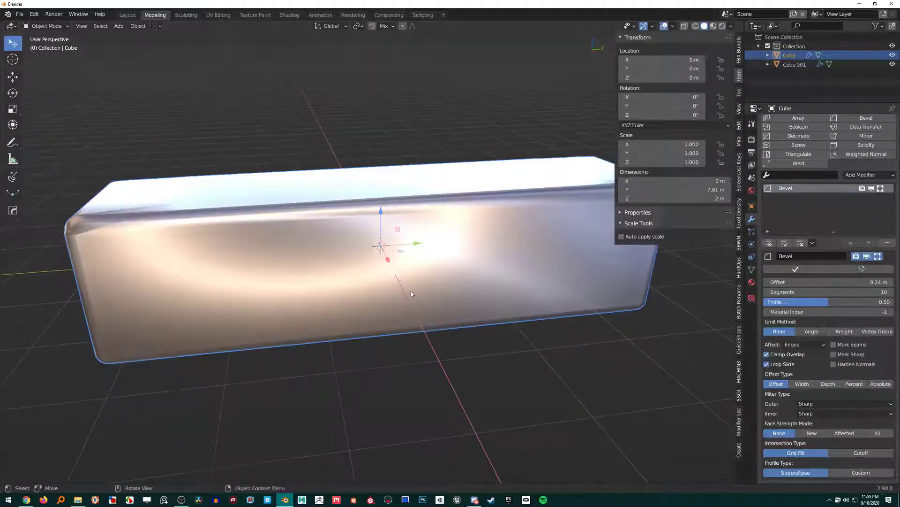
- Try an inset on the block's long side face and undo it
key(Tab)
middle_drag(468, 223, 529, 220)
key(i)
click(483, 211)
key(2)
key(ctrl+z)
- Try beveling the block's near vertical edge, undo the bevel and return to Object Mode
key(2)
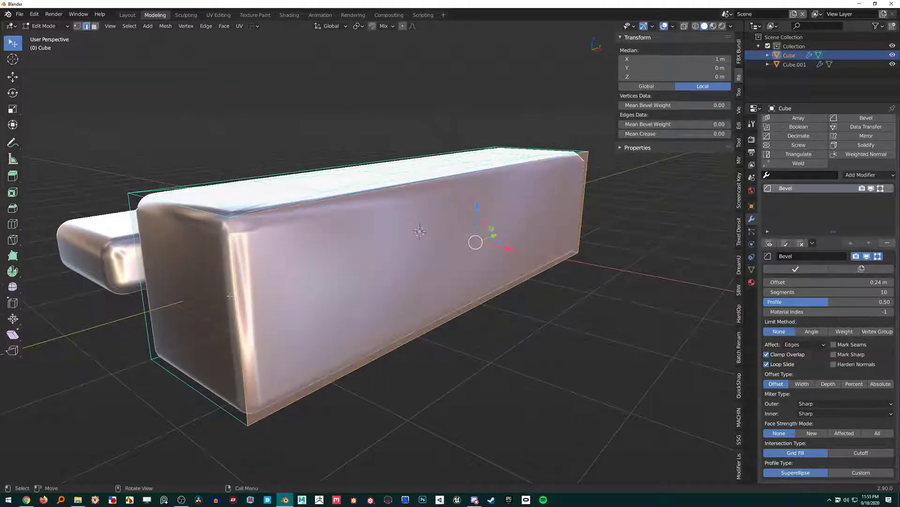
click(237, 296)
key(ctrl+b)
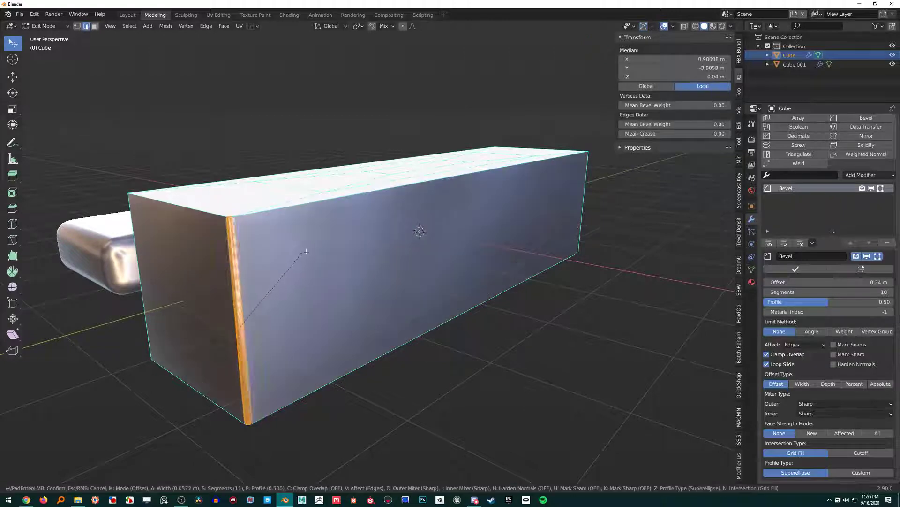
click(396, 234)
middle_drag(396, 235, 391, 278)
scroll(391, 277, down, 3)
key(ctrl+z)
key(Tab)
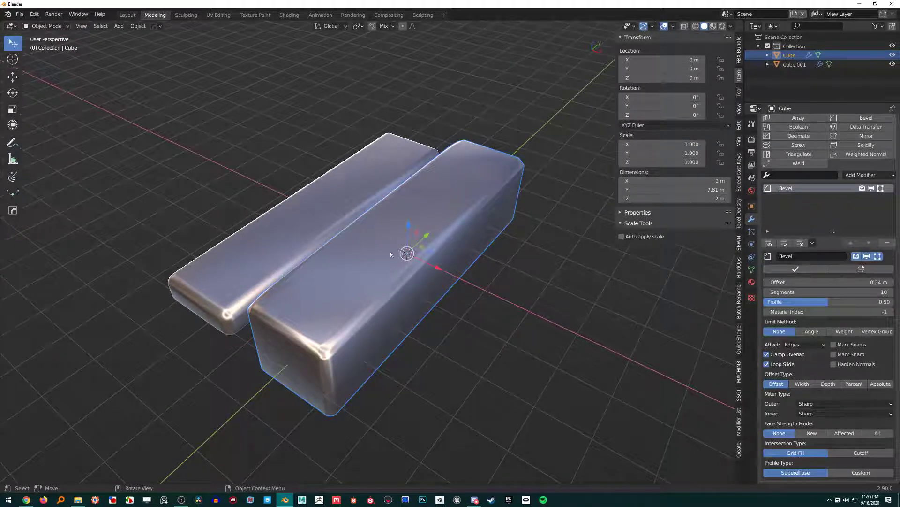
- Scale the taller block along the Z axis by about 2.47
click(342, 210)
click(347, 220)
key(s)
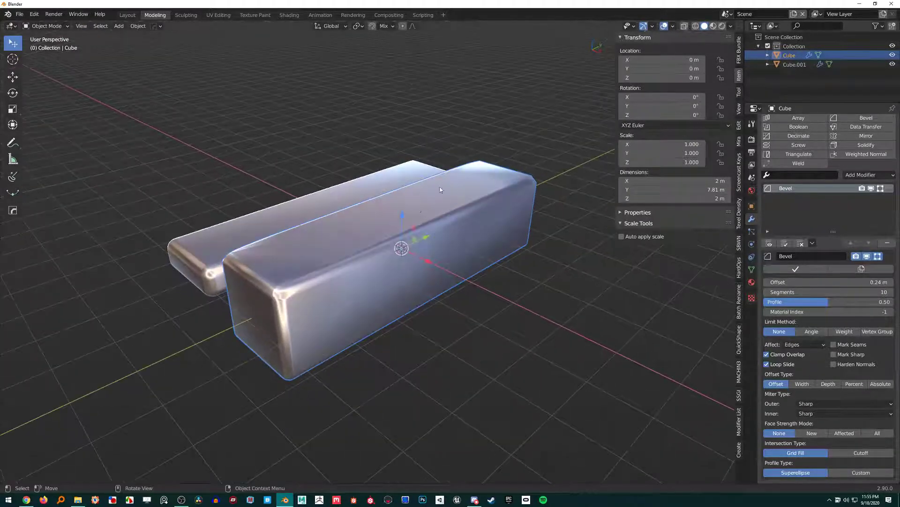
key(z)
click(433, 62)
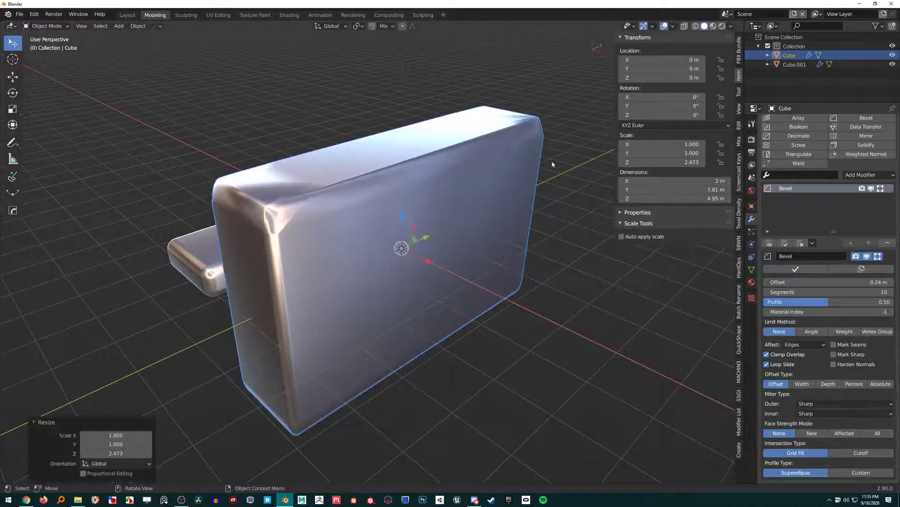
- Scale the taller block along the X axis by about 0.468
key(s)
key(x)
click(433, 175)
middle_drag(426, 218, 501, 228)
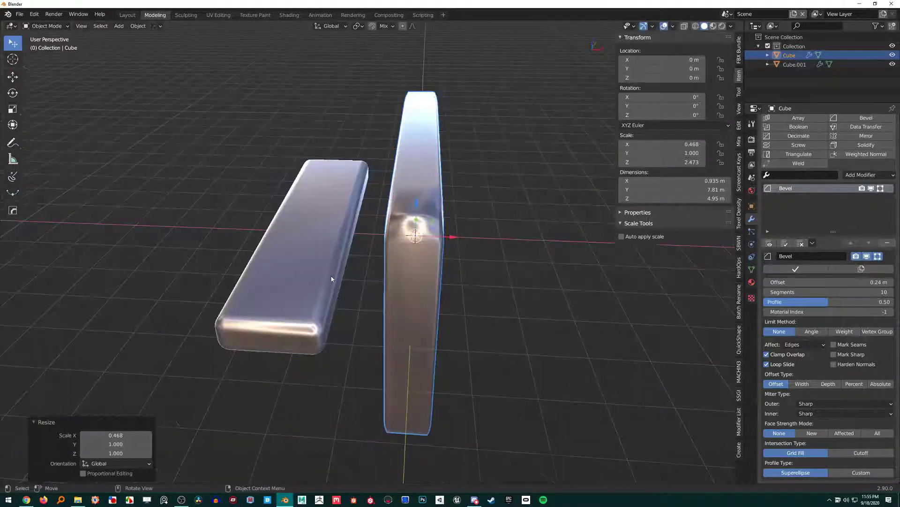
- In Edit Mode, select the whole mesh of the flat block and scale it along Z by about 4.09
click(331, 279)
key(Tab)
scroll(350, 256, up, 4)
key(3)
click(320, 234)
scroll(320, 234, down, 4)
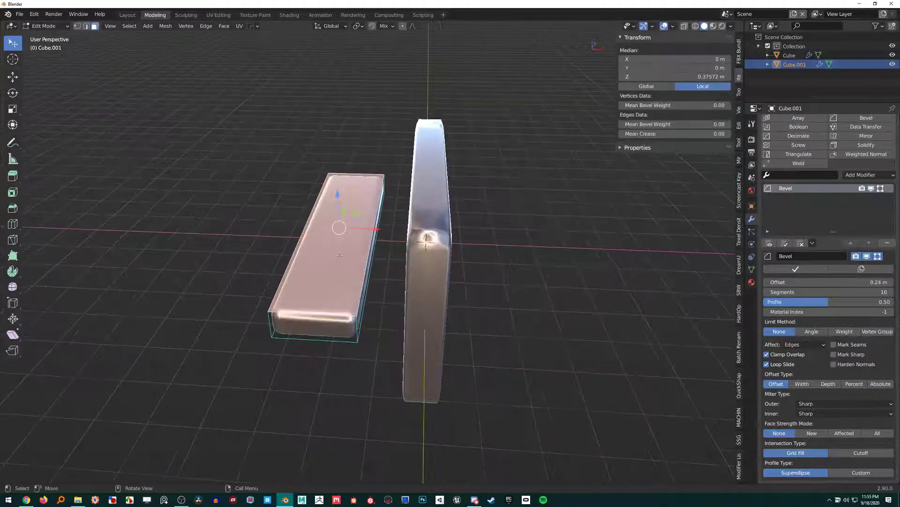
key(l)
middle_drag(450, 303, 494, 236)
key(Tab)
key(Tab)
key(s)
key(z)
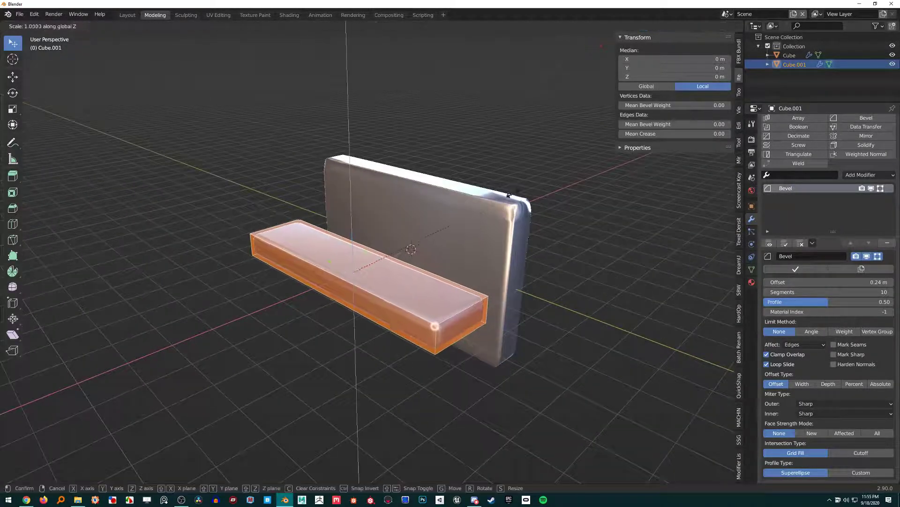
click(586, 259)
scroll(587, 258, up, 2)
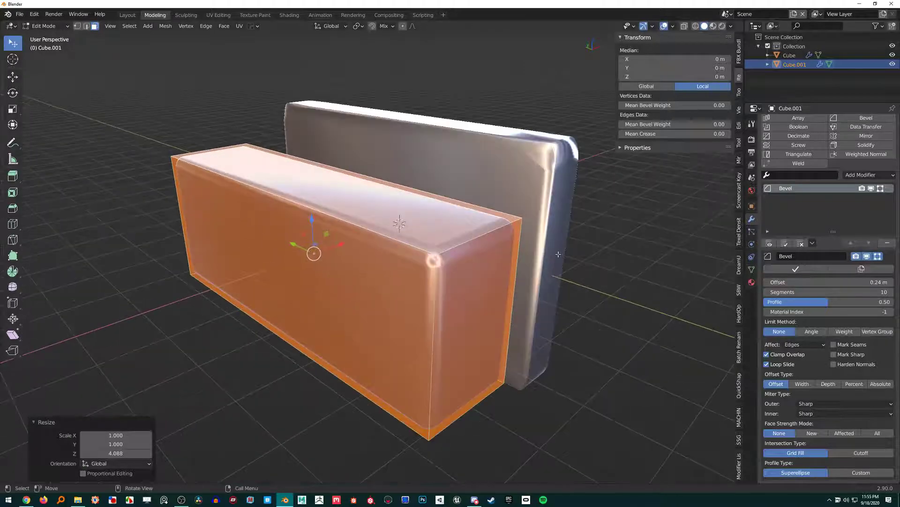
- Scale the selected mesh by about 0.517 along X and about 1.2 along Y
key(s)
key(x)
click(486, 269)
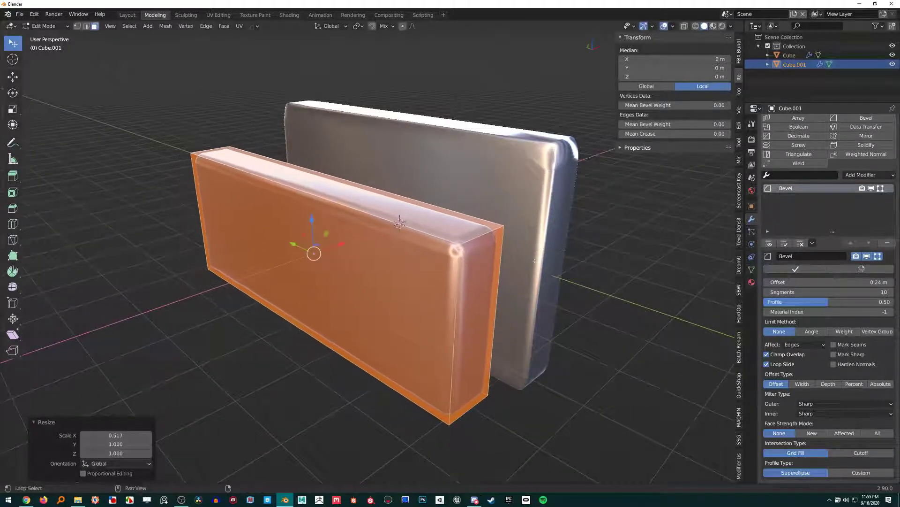
middle_drag(487, 270, 486, 262)
key(s)
key(y)
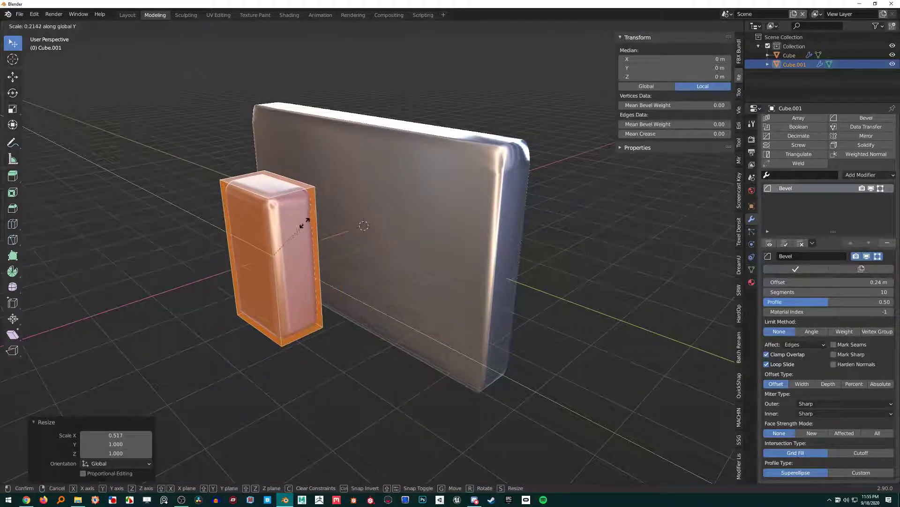
click(518, 226)
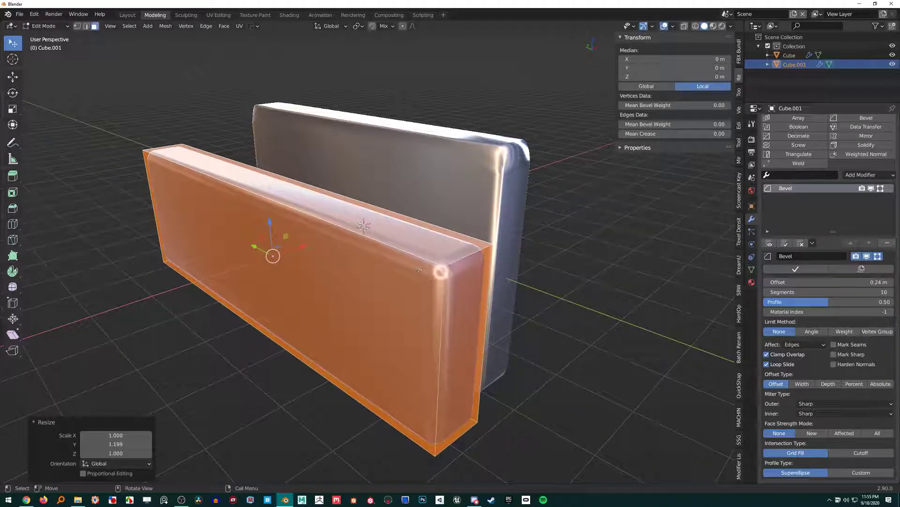
- Return to Object Mode and apply the scale transform to the edited block
key(Tab)
middle_drag(506, 253, 448, 255)
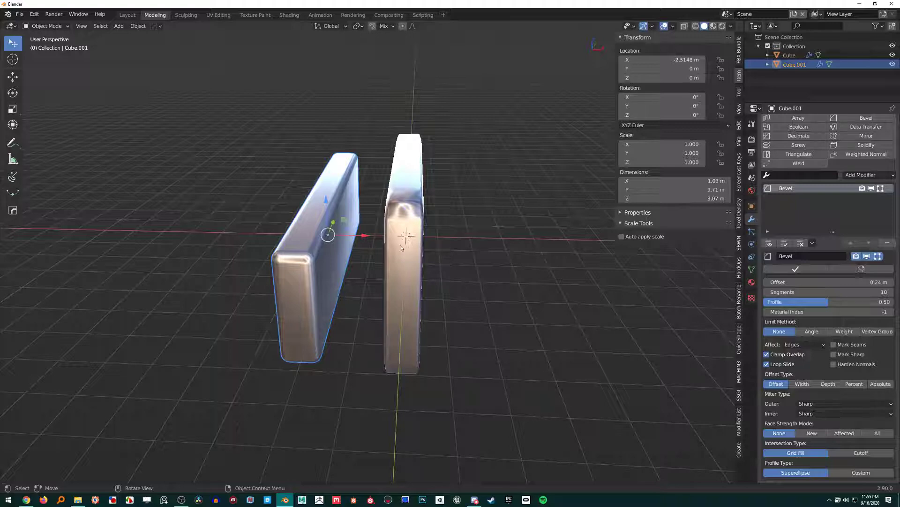
middle_drag(350, 245, 378, 254)
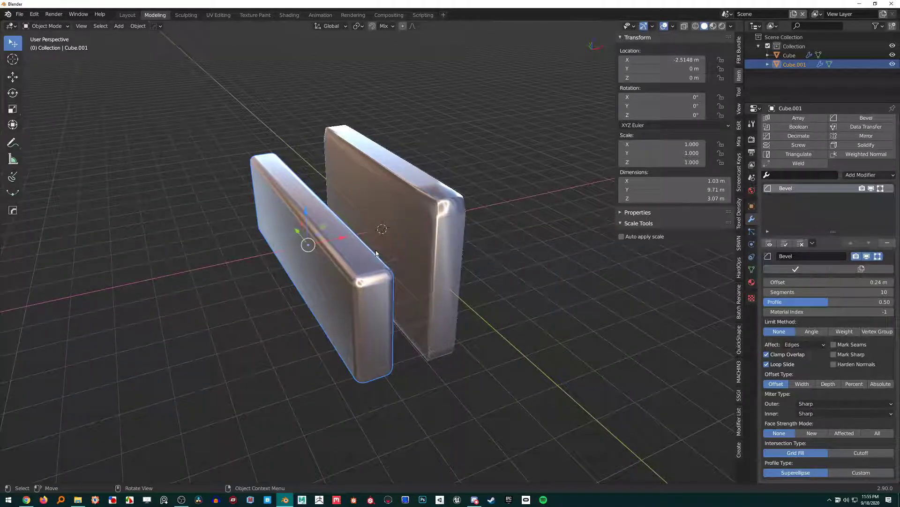
key(ctrl+a)
click(425, 233)
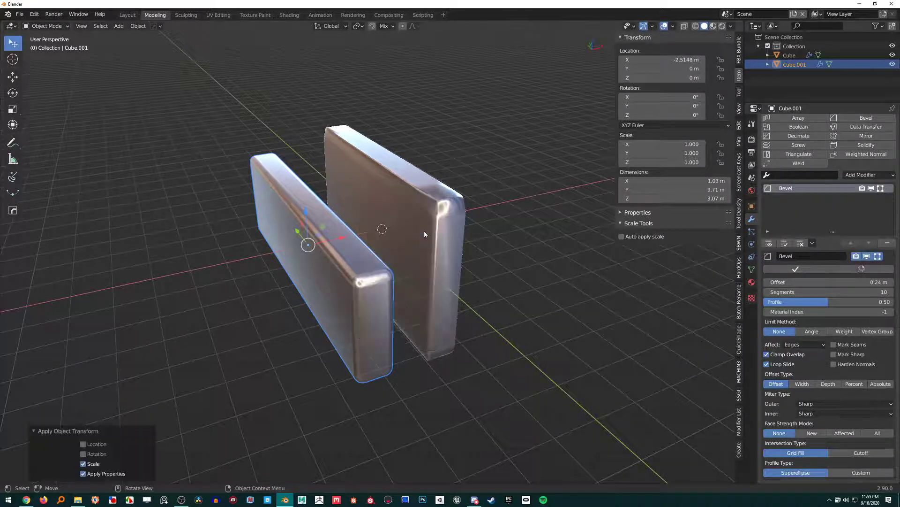
- Move the block with the distorted bevel along X by about 3.27 m, away from the other block
middle_drag(370, 235, 304, 252)
click(413, 228)
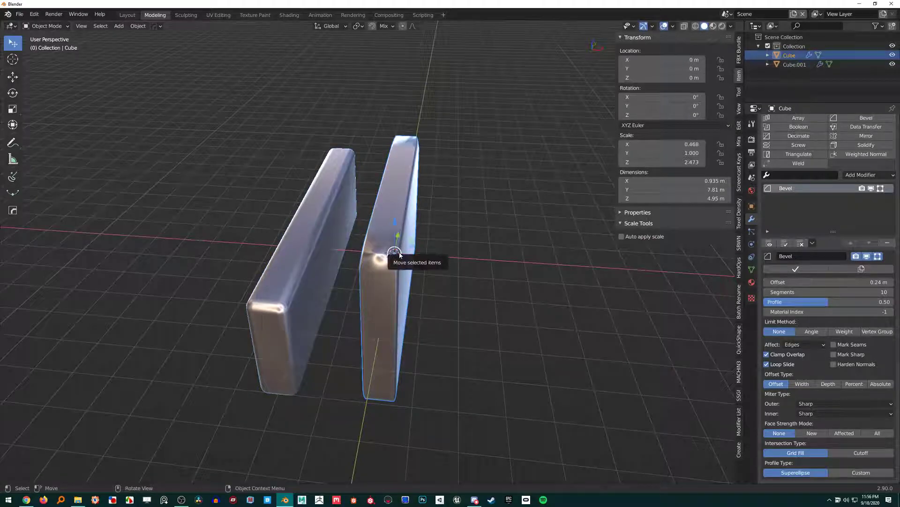
key(g)
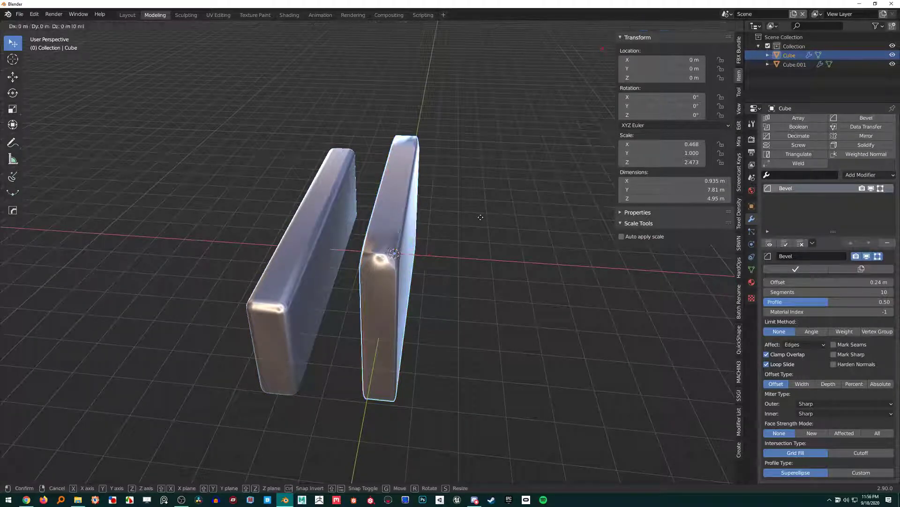
key(x)
click(590, 225)
shift+middle_drag(472, 278, 454, 277)
- Rotate the evenly beveled block by about -67.6° around the view axis
click(310, 262)
middle_drag(310, 264, 408, 251)
key(r)
click(366, 201)
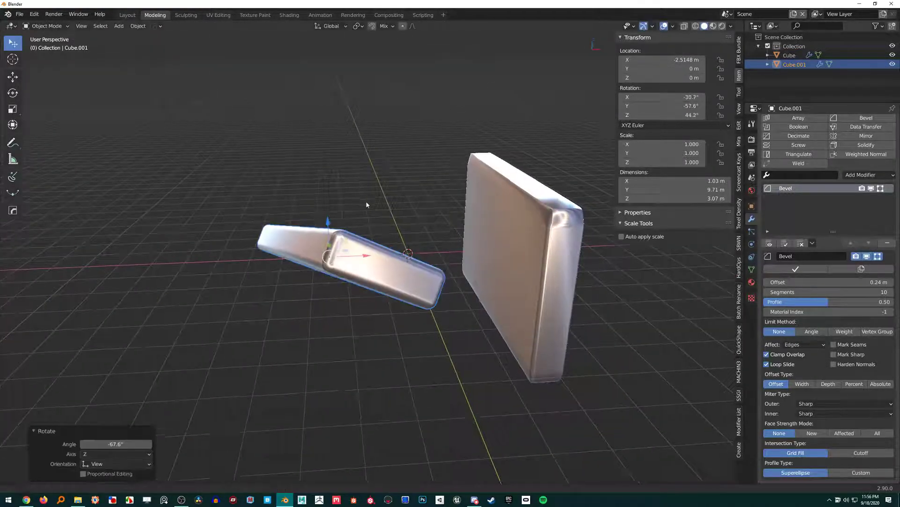
middle_drag(366, 200, 357, 230)
- Set the transform orientation to Local and rotate the evenly beveled block freely several more times
click(330, 25)
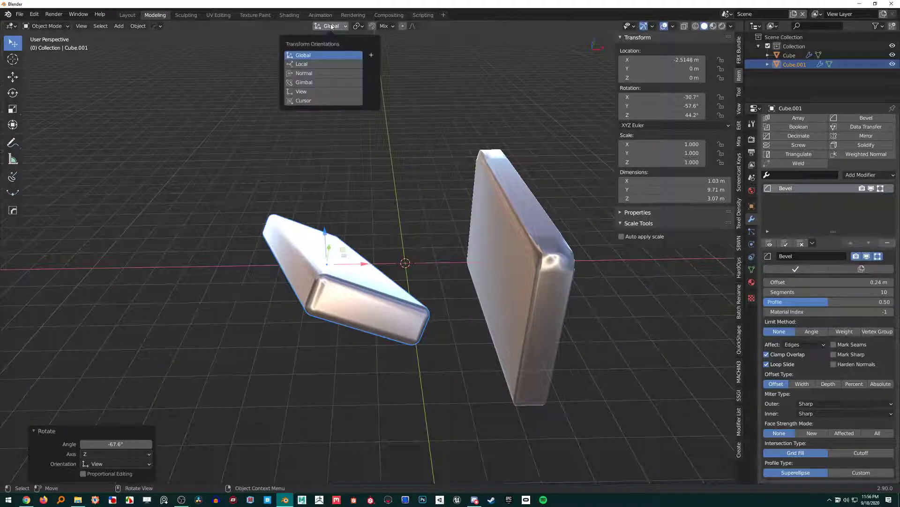
click(327, 63)
middle_drag(366, 197, 385, 223)
key(r)
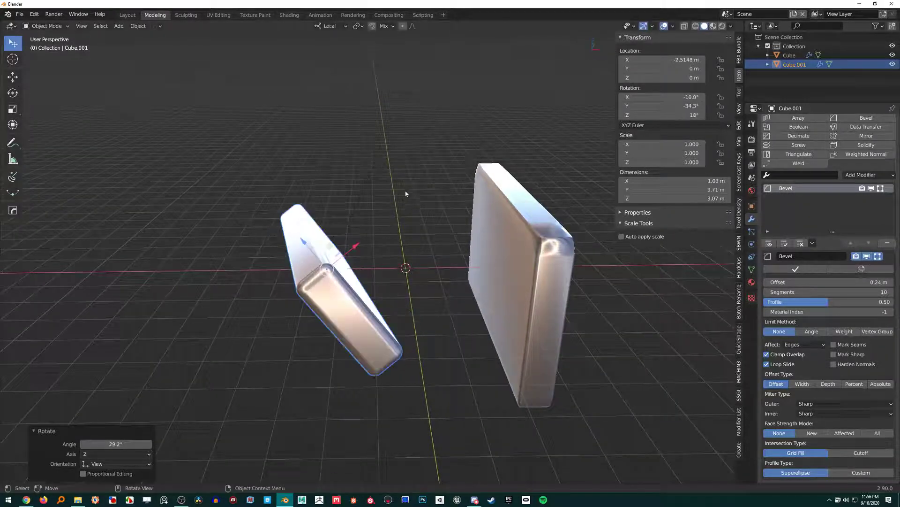
click(339, 261)
key(r)
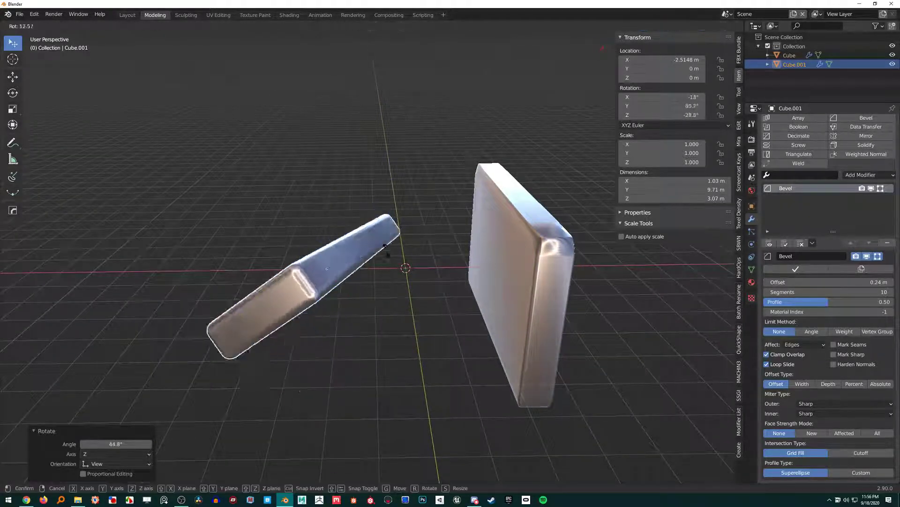
click(386, 264)
middle_drag(377, 247, 387, 257)
key(r)
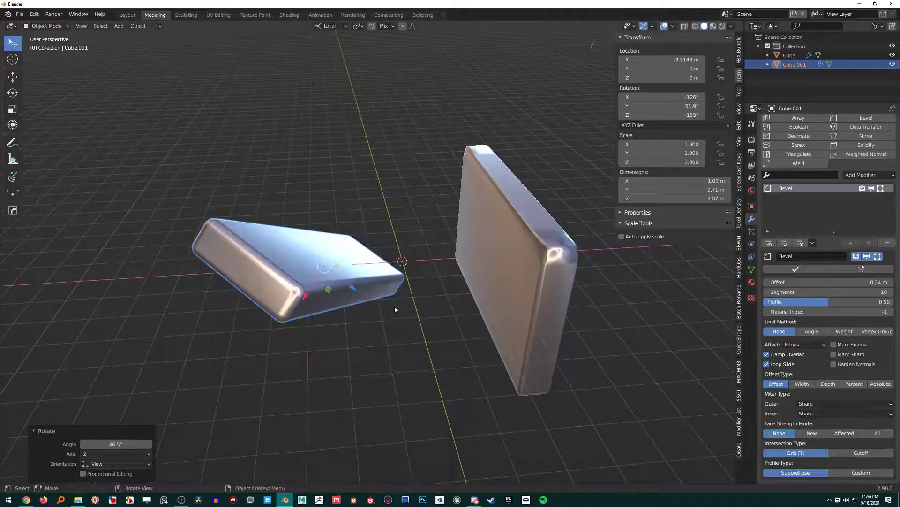
click(396, 317)
- Select the tilted block's near corner vertex in Edit Mode and examine its local axes
middle_drag(397, 318, 395, 271)
key(Tab)
click(307, 274)
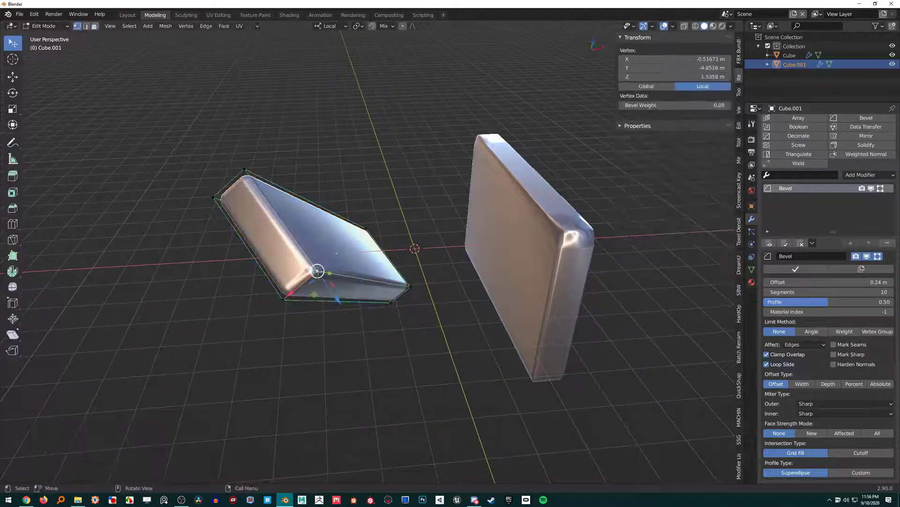
middle_drag(307, 275, 295, 237)
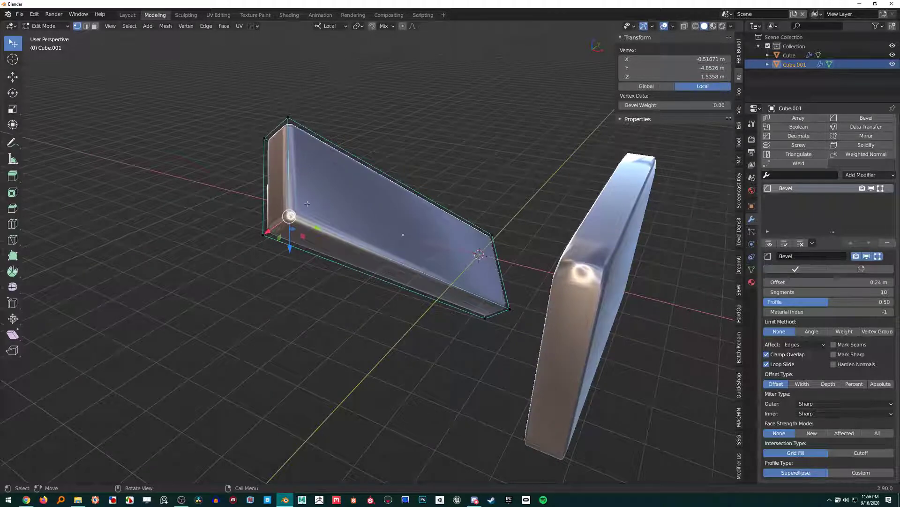
- Return to Object Mode and rotate the tilted block freely again to a new angle
middle_drag(307, 204, 422, 253)
key(Tab)
key(r)
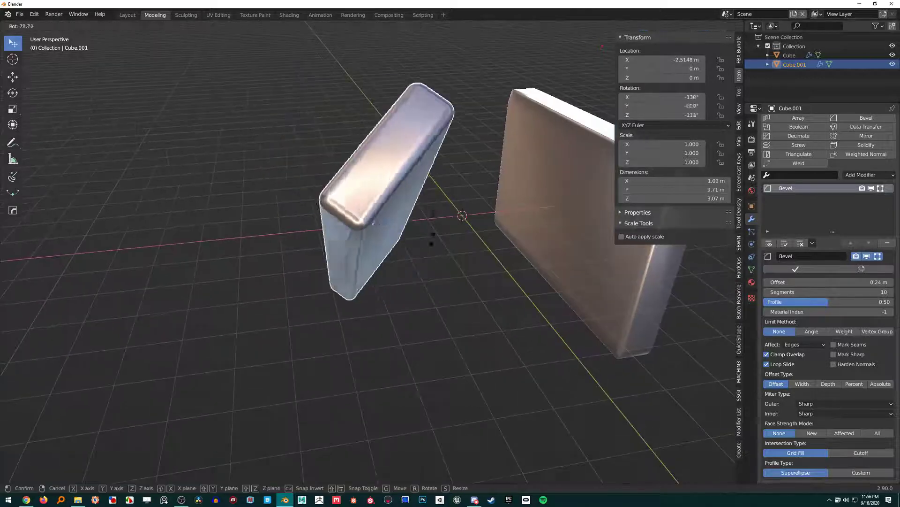
click(434, 237)
key(r)
- Try moving the tilted block's corner vertex along local Z by about 1.07 m and undo it
key(Tab)
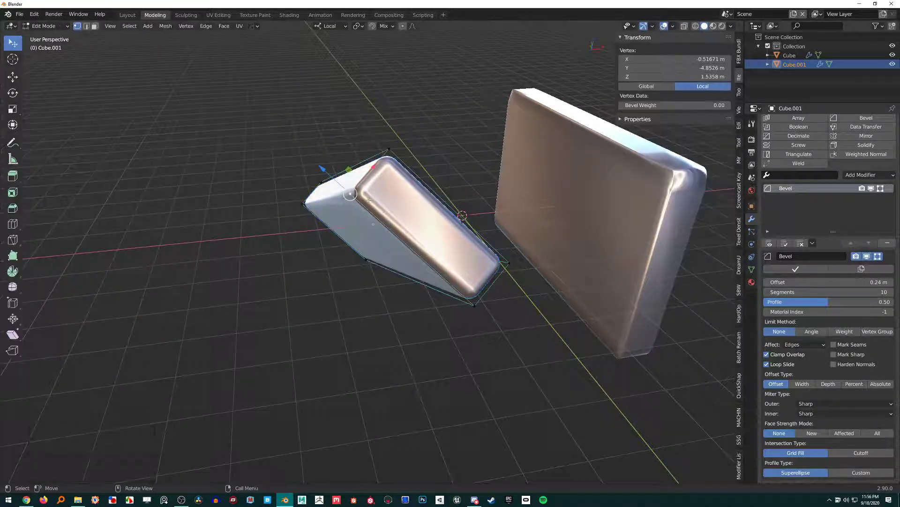
middle_drag(371, 210, 360, 81)
drag(361, 82, 389, 96)
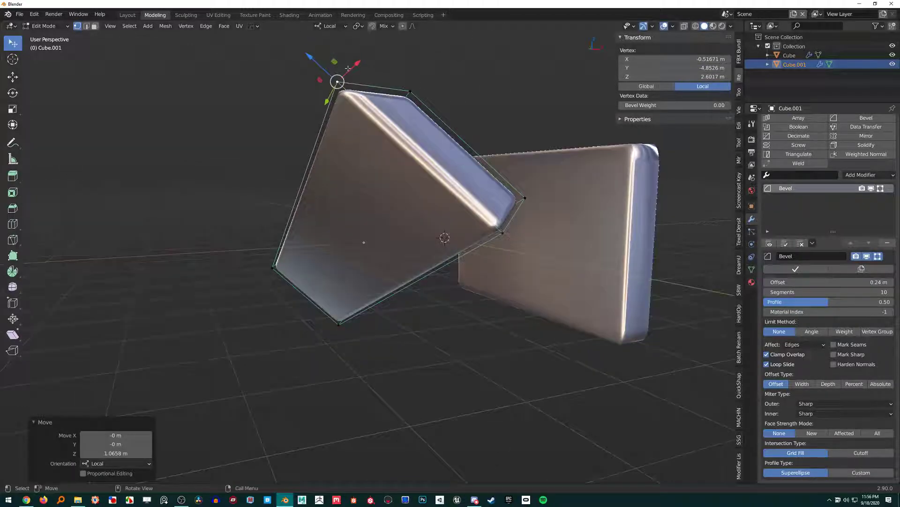
middle_drag(388, 96, 409, 116)
key(ctrl+z)
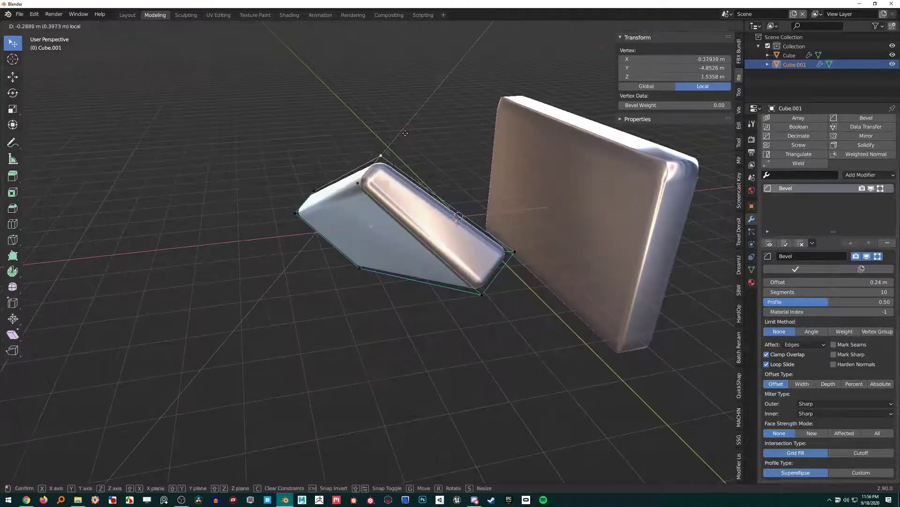
- Set the transform orientation to Global and return to Object Mode
click(330, 26)
click(333, 56)
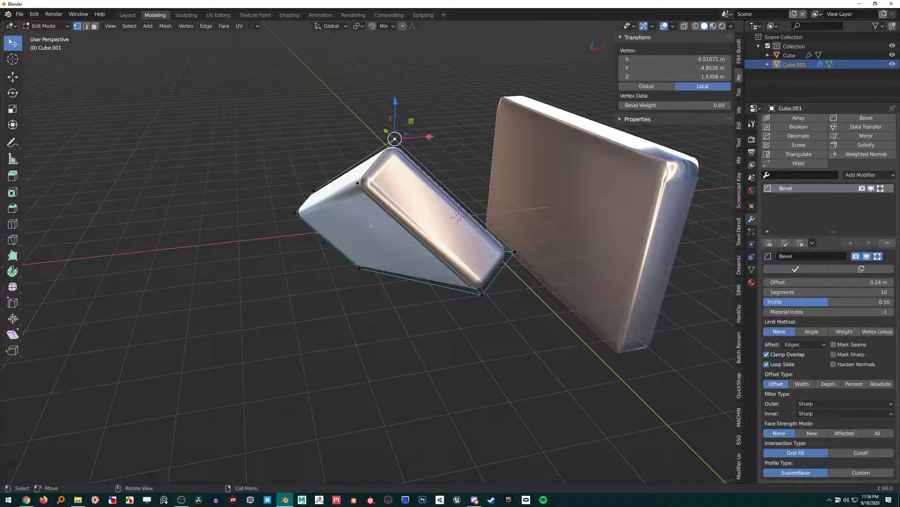
middle_drag(333, 56, 440, 217)
key(Tab)
- Compare the gizmo axes on both blocks, changing the transform orientation to Local, and leave the upright block selected
click(486, 227)
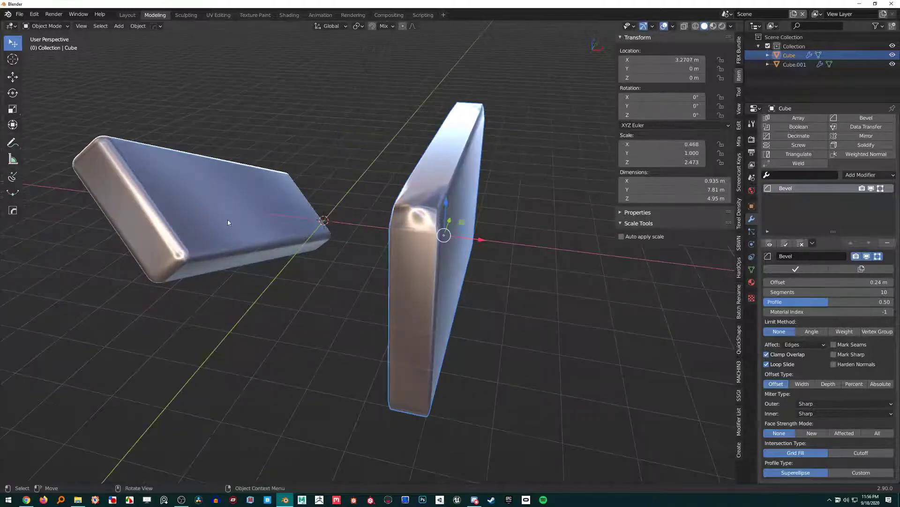
click(228, 222)
middle_drag(237, 204, 258, 214)
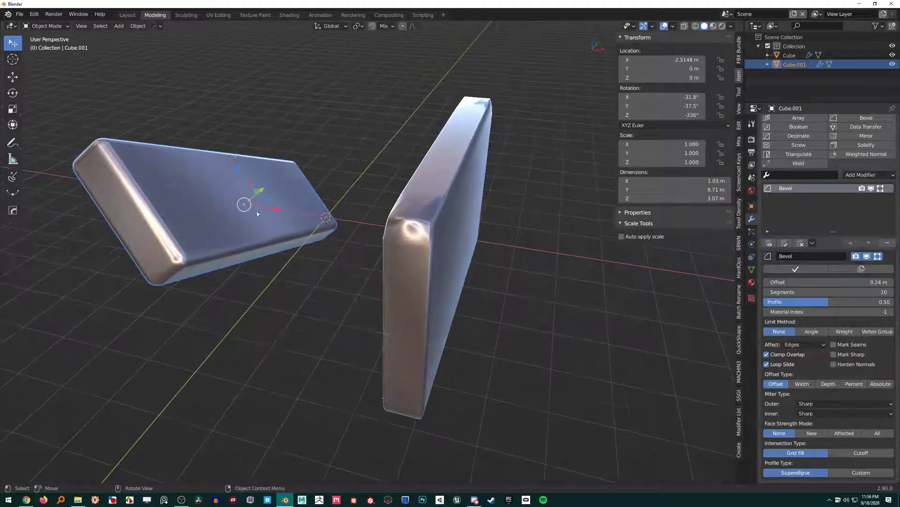
click(331, 26)
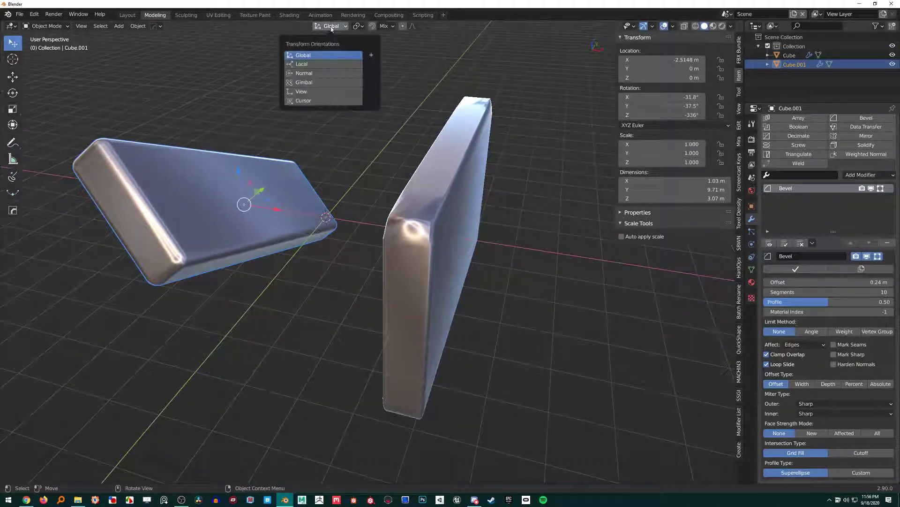
click(326, 64)
middle_drag(356, 150, 403, 167)
click(434, 212)
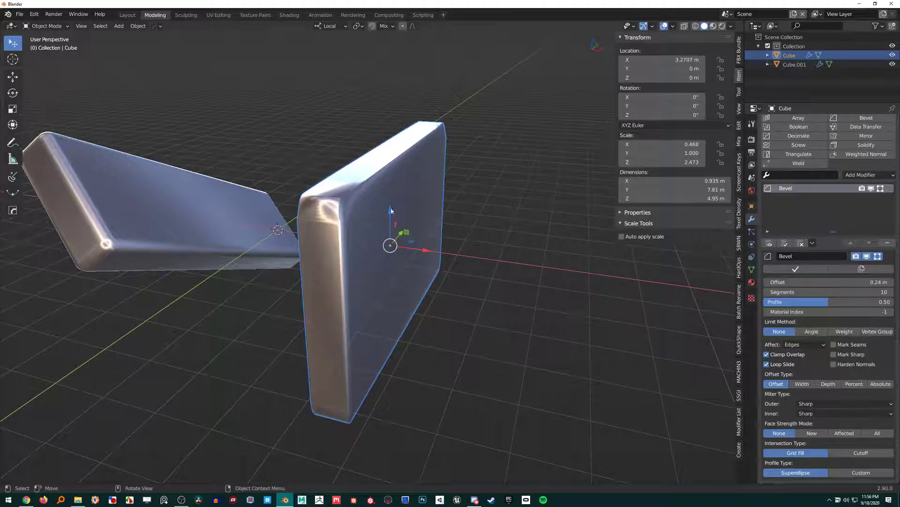
- Try rotating the upright block in Object Mode by about 41.8° and about 37.7°, undoing each rotation
drag(389, 209, 425, 218)
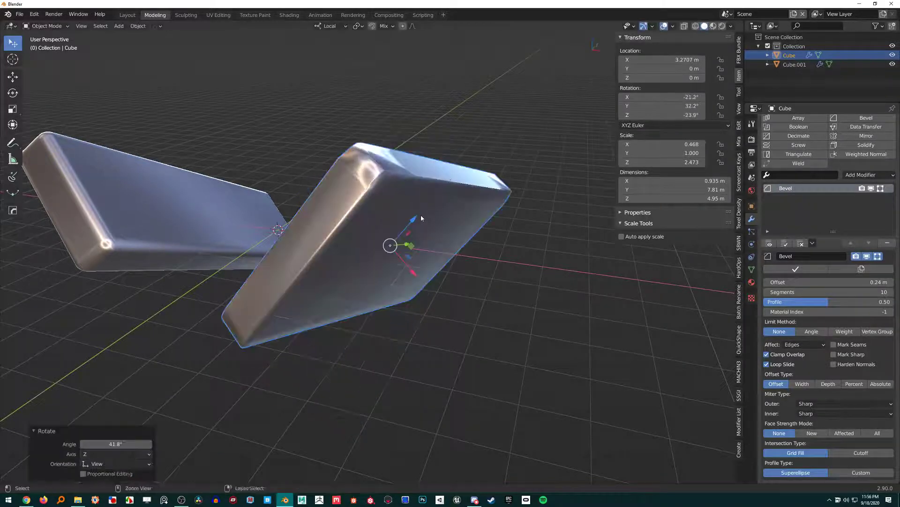
key(ctrl+z)
middle_drag(423, 192, 420, 140)
key(r)
click(479, 181)
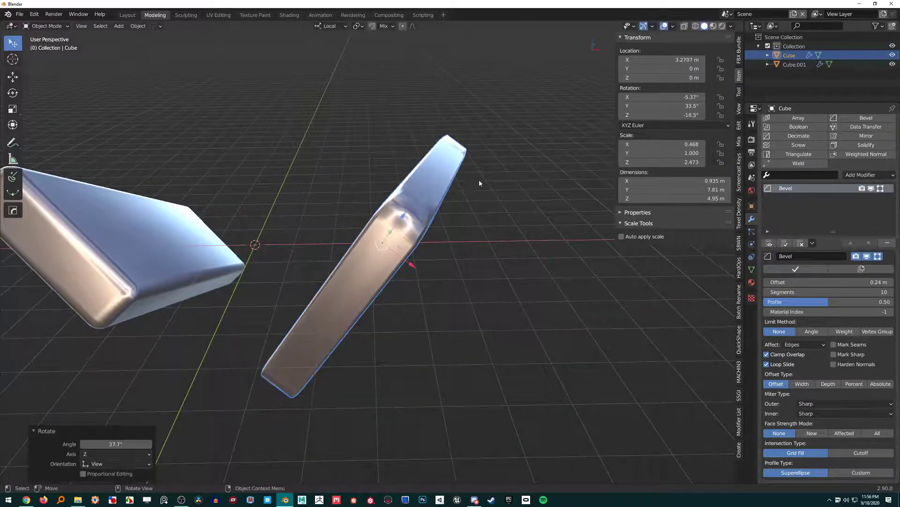
key(ctrl+z)
- Enter Edit Mode on the upright block and rotate its whole mesh by about 59° around the view axis
key(Tab)
middle_drag(455, 184, 429, 181)
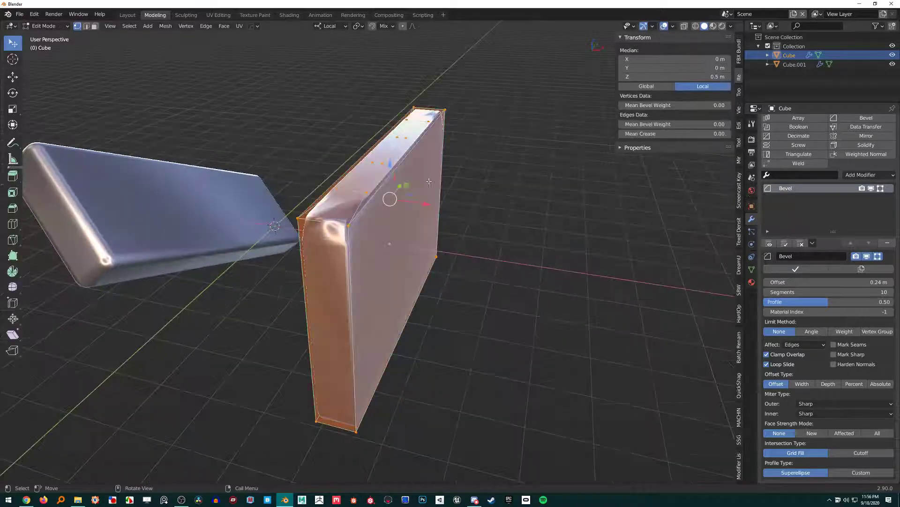
middle_drag(403, 111, 416, 105)
key(r)
click(473, 179)
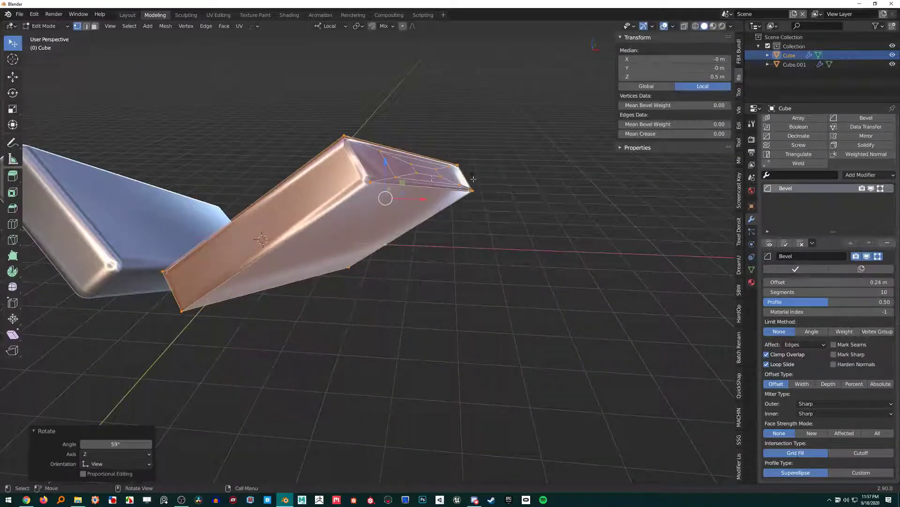
middle_drag(473, 179, 251, 250)
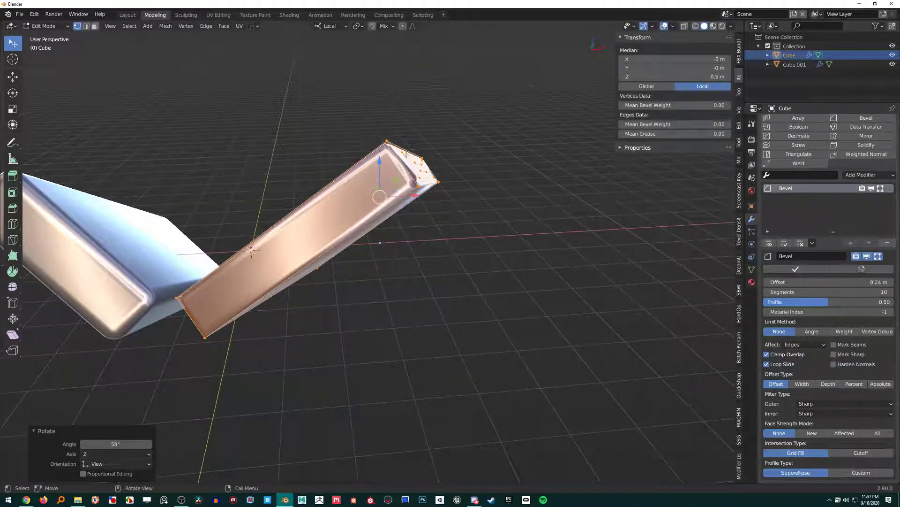
mouse_move(406, 154)
middle_down()
mouse_move(371, 207)
mouse_move(400, 177)
mouse_move(395, 206)
mouse_move(414, 147)
middle_up()
- Select the upper corner vertex of the rotated mesh in Edit Mode and try moving it along its local X axis
key(Tab)
key(Tab)
click(395, 206)
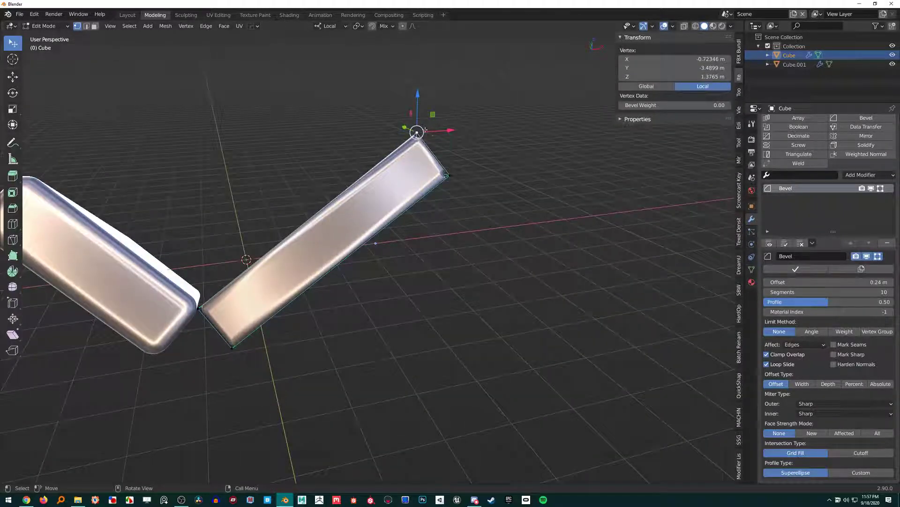
key(g)
key(x)
key(x)
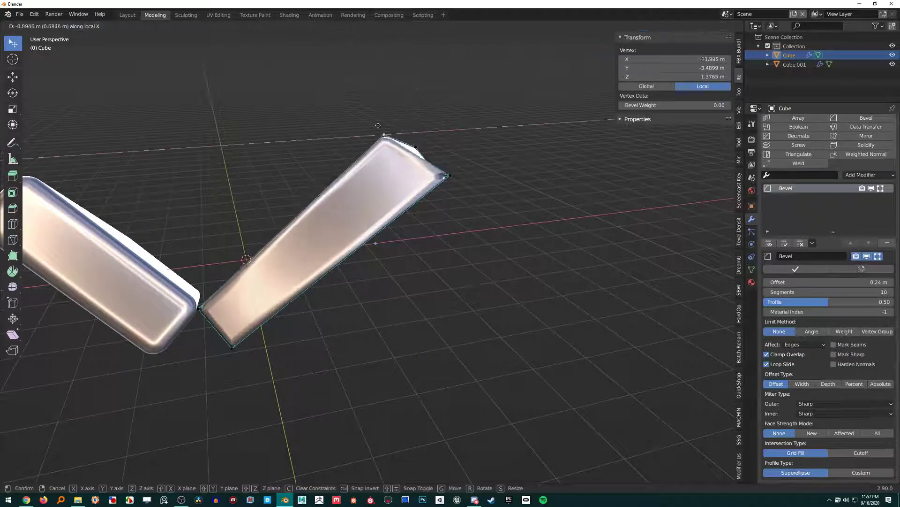
click(407, 124)
middle_drag(407, 123, 387, 193)
key(g)
click(398, 128)
- Check the transform orientation options, keeping Local, and return the skewed block to Object Mode
click(330, 25)
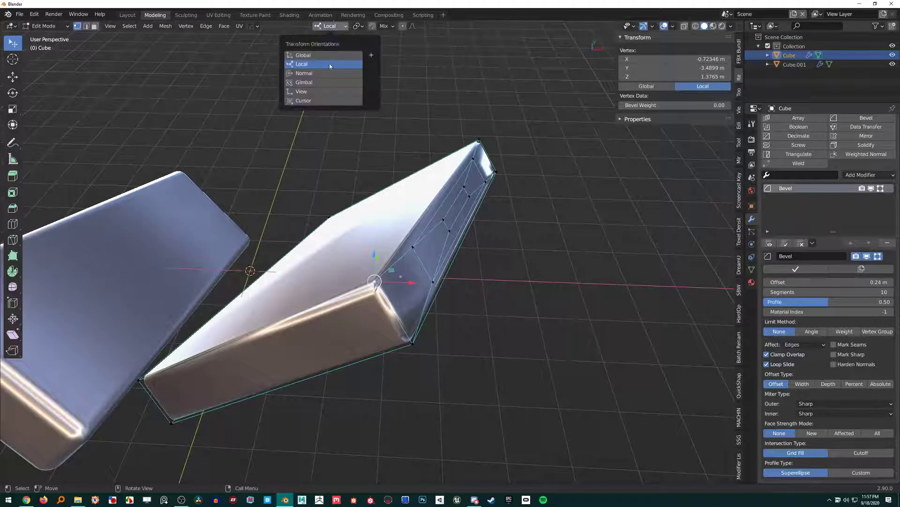
scroll(440, 181, down, 3)
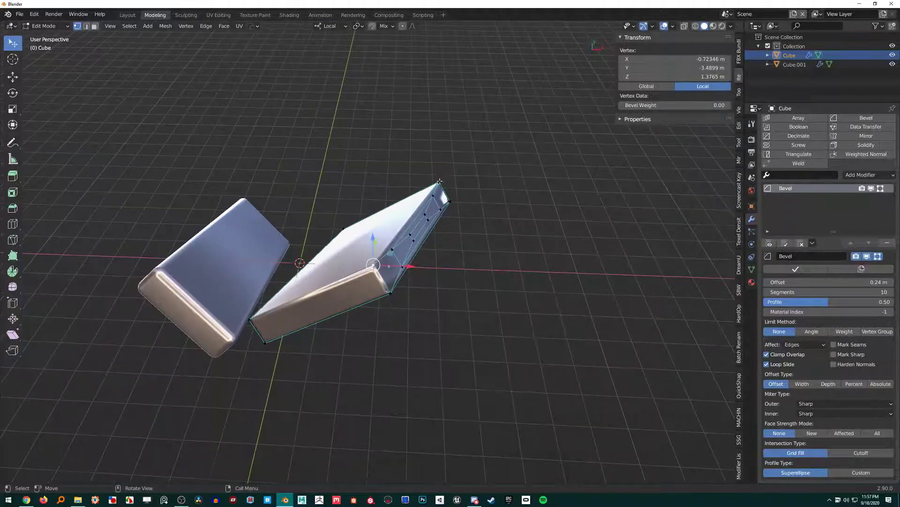
key(Tab)
middle_drag(440, 182, 380, 241)
scroll(420, 231, up, 2)
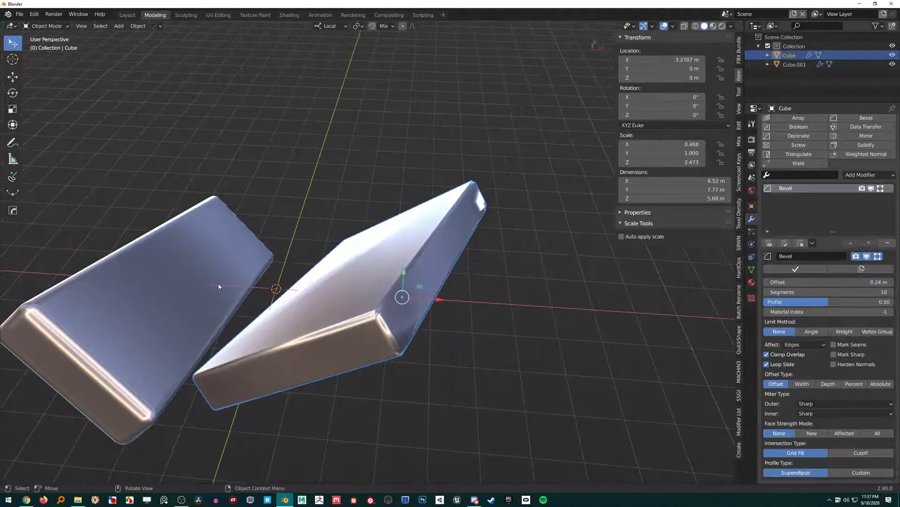
- Compare the rotation, scale and local gizmo axes of the two blocks by selecting each in turn
click(201, 287)
click(338, 292)
middle_drag(357, 290, 262, 277)
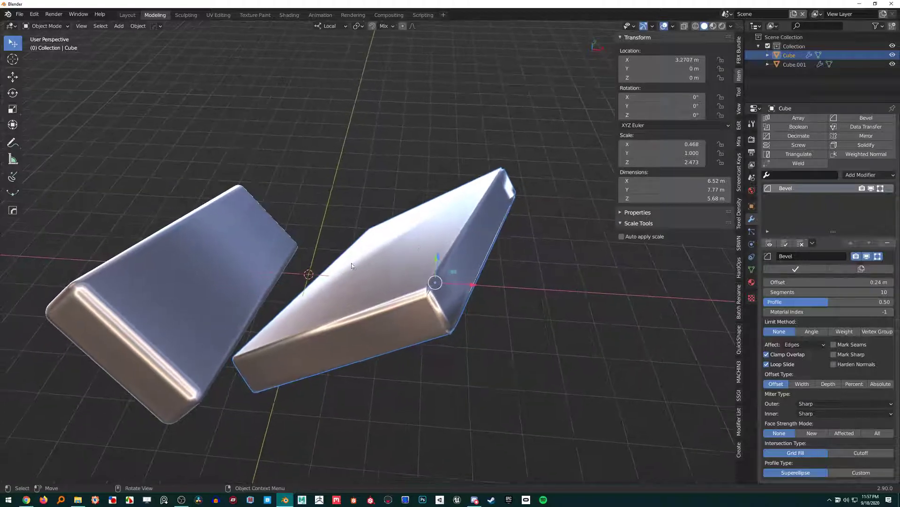
click(248, 248)
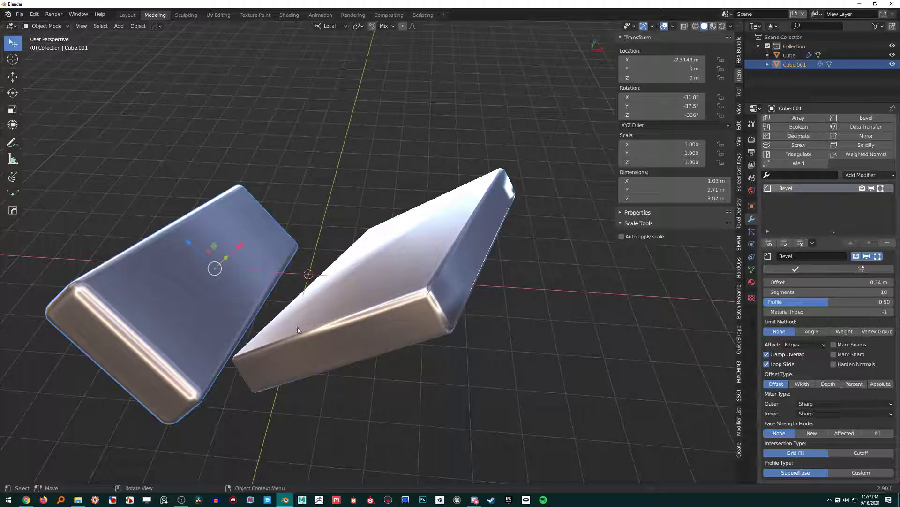
- Delete the skewed block that was rotated in Edit Mode and select the remaining block
click(327, 272)
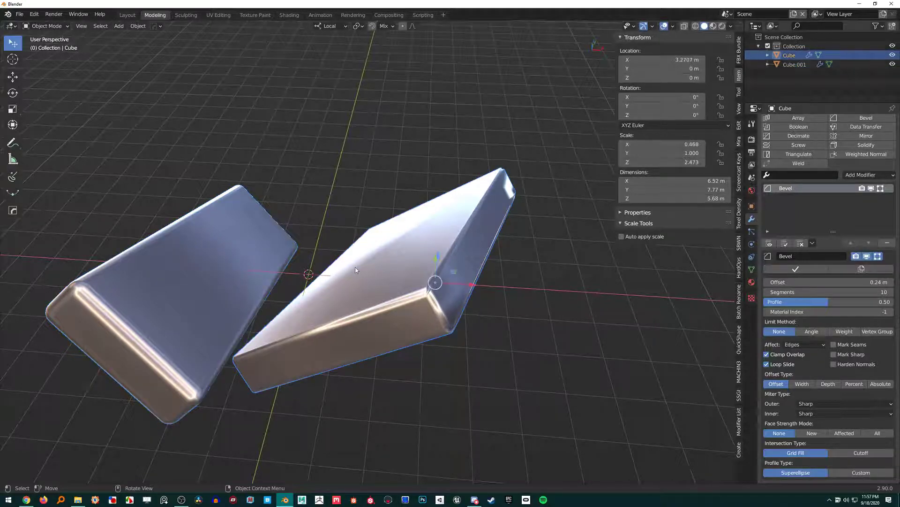
key(x)
click(355, 268)
click(263, 268)
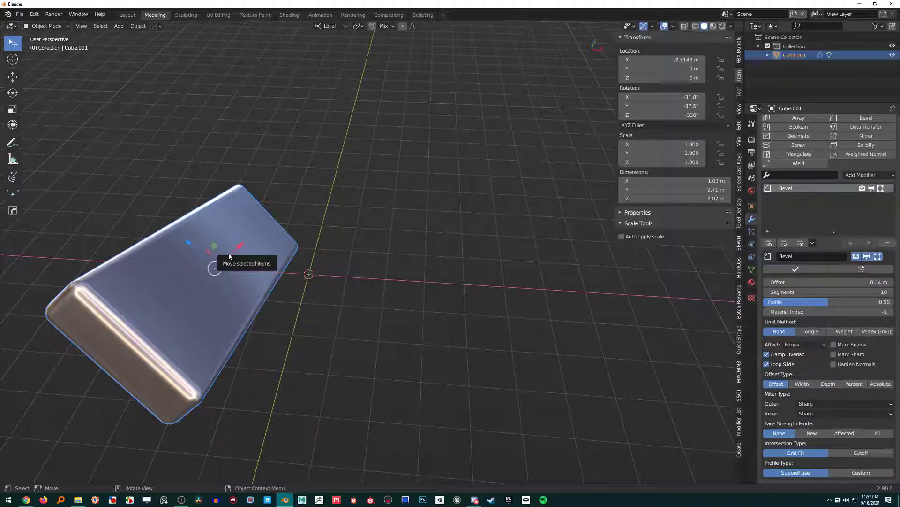
middle_drag(291, 234, 353, 252)
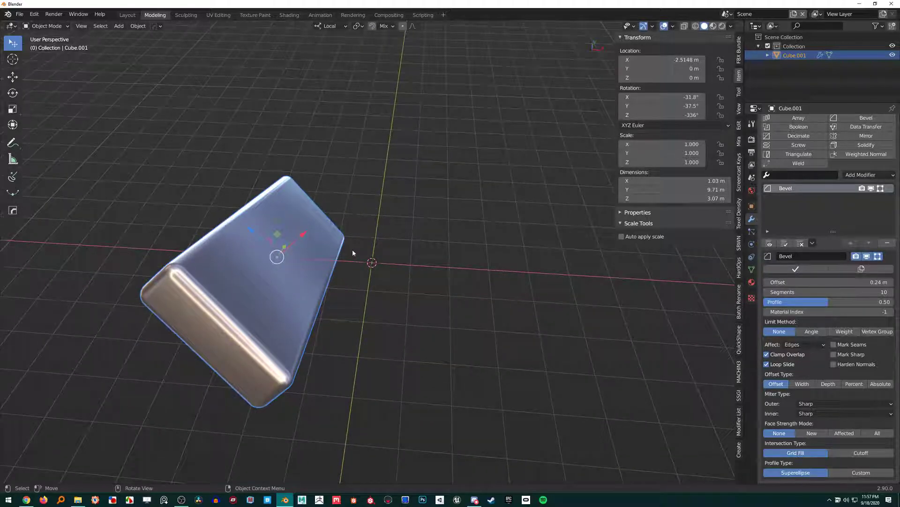